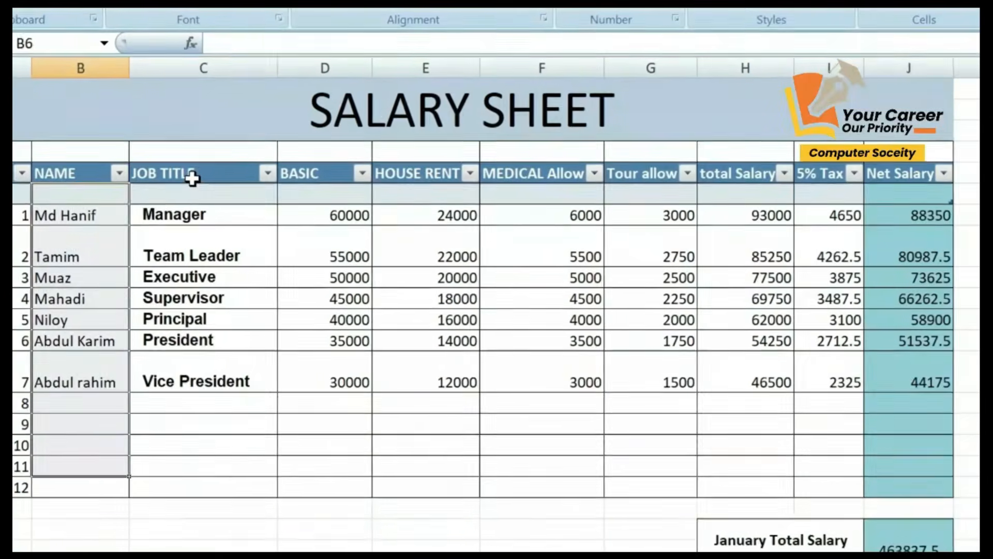
# Examine the January salary sheet's columns from Job Title to Net Salary, including the tax, net salary and January Total Salary formulas.
pyautogui.moveTo(210, 223); pyautogui.dragTo(202, 415)
pyautogui.moveTo(282, 172); pyautogui.dragTo(303, 388)
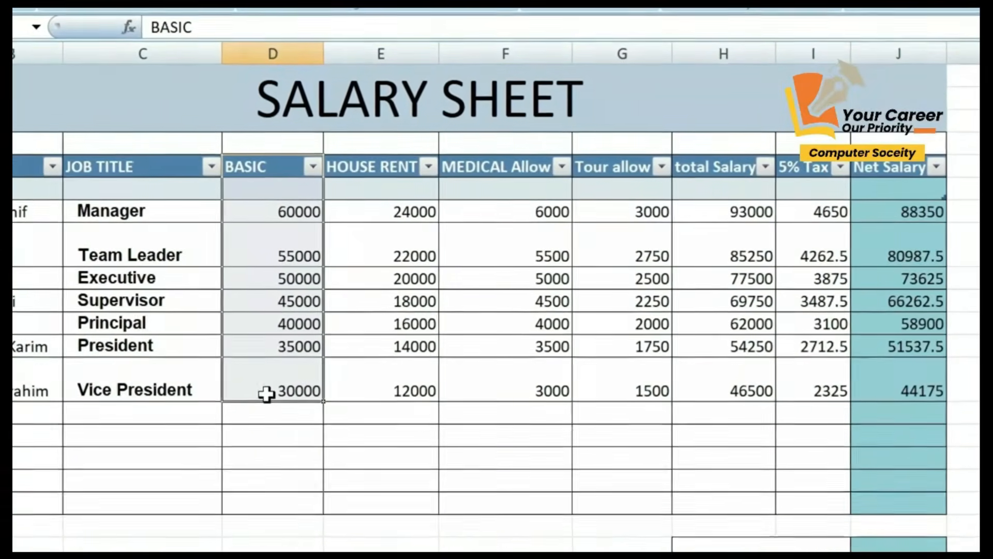
pyautogui.moveTo(409, 171); pyautogui.dragTo(357, 395)
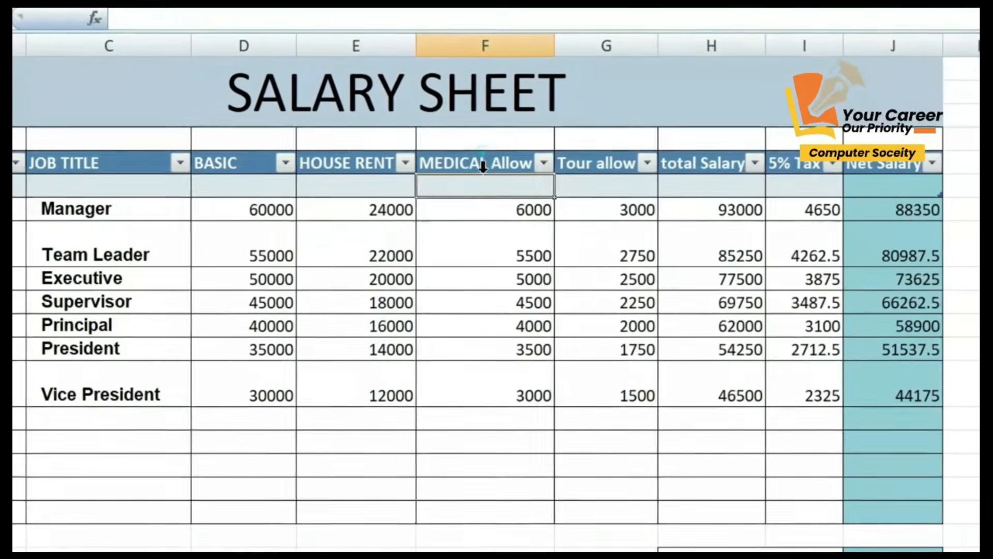
pyautogui.click(495, 188)
pyautogui.moveTo(597, 167); pyautogui.dragTo(601, 394)
pyautogui.moveTo(716, 187); pyautogui.dragTo(716, 394)
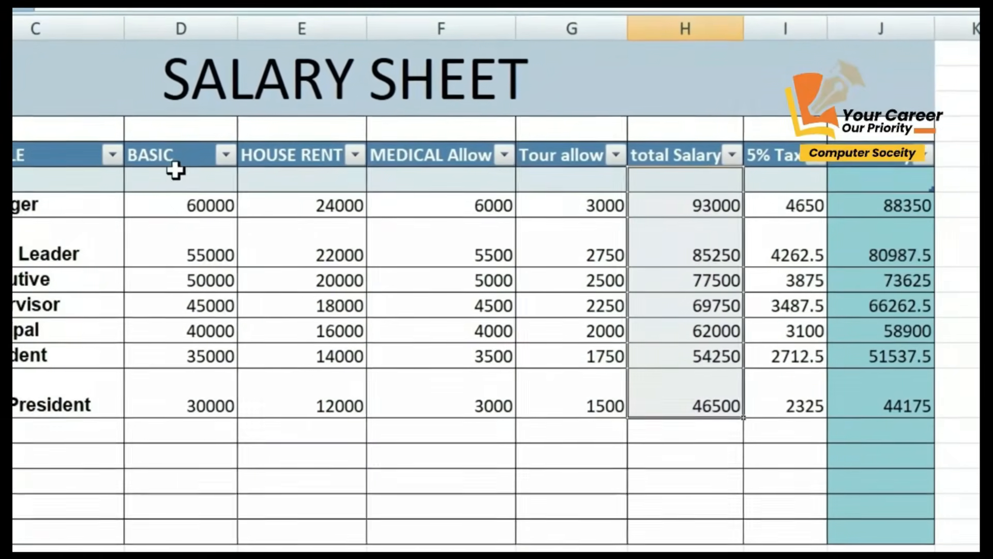
pyautogui.moveTo(158, 176); pyautogui.dragTo(149, 414)
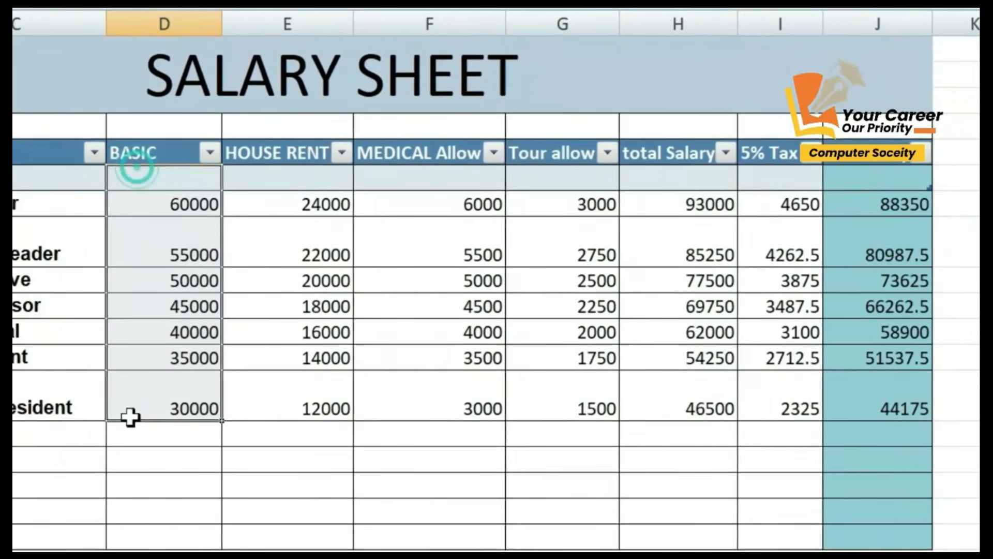
pyautogui.click(299, 186)
pyautogui.moveTo(272, 183); pyautogui.dragTo(264, 411)
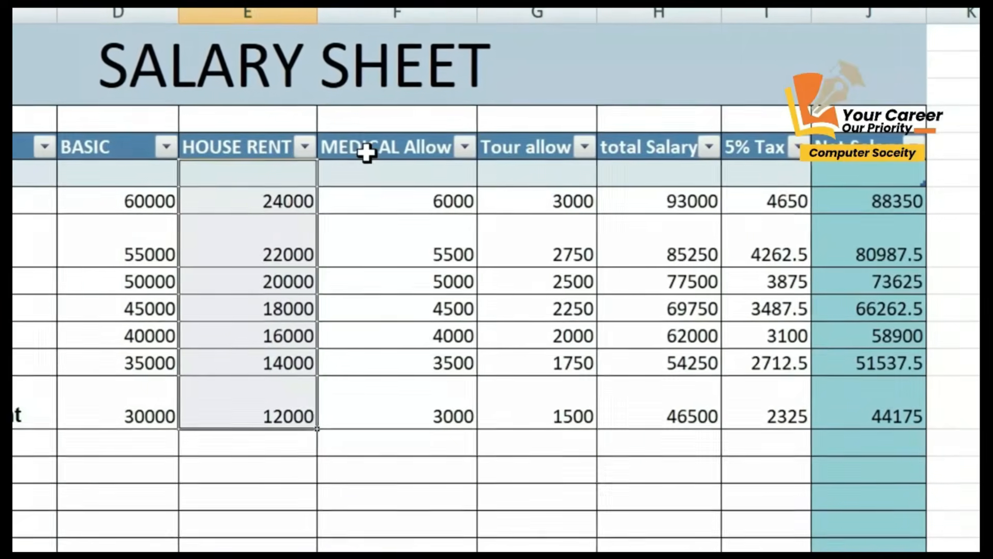
pyautogui.moveTo(389, 174); pyautogui.dragTo(357, 390)
pyautogui.moveTo(510, 171); pyautogui.dragTo(522, 364)
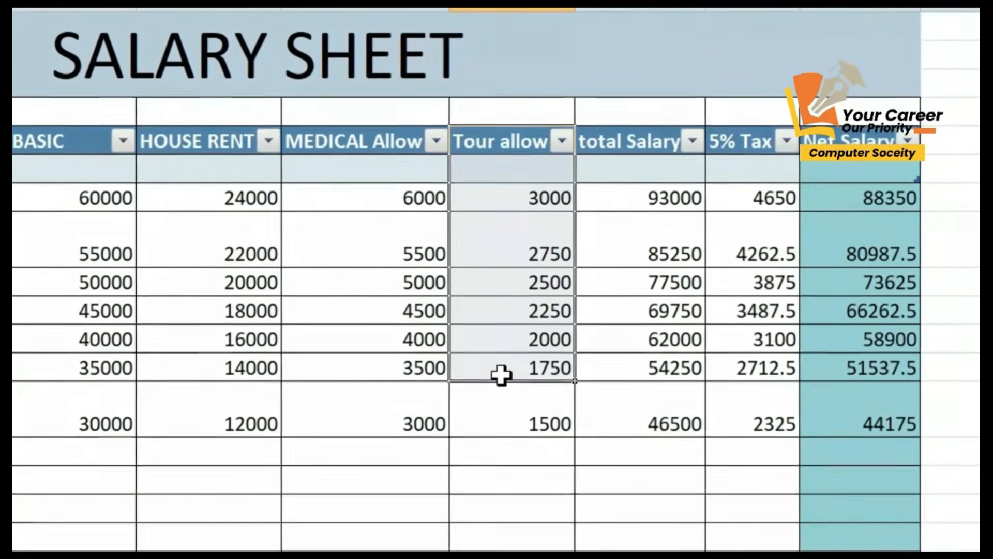
pyautogui.moveTo(672, 166); pyautogui.dragTo(643, 277)
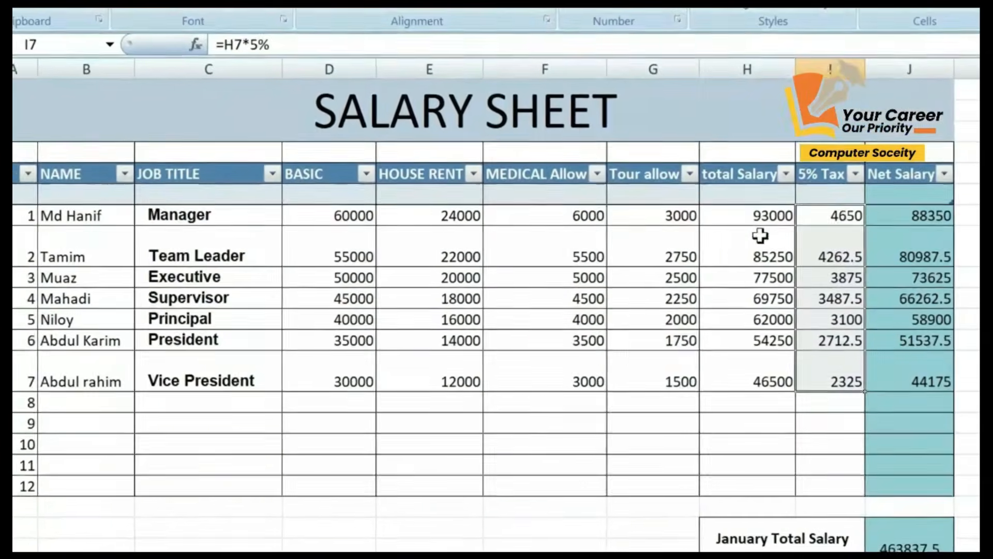
pyautogui.click(658, 198)
pyautogui.moveTo(828, 214); pyautogui.dragTo(838, 313)
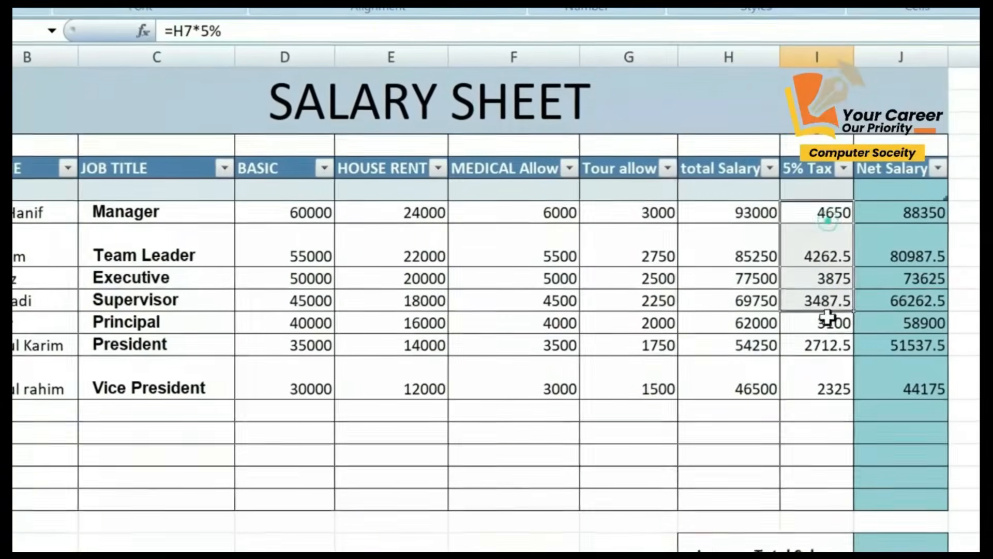
pyautogui.moveTo(919, 210); pyautogui.dragTo(920, 363)
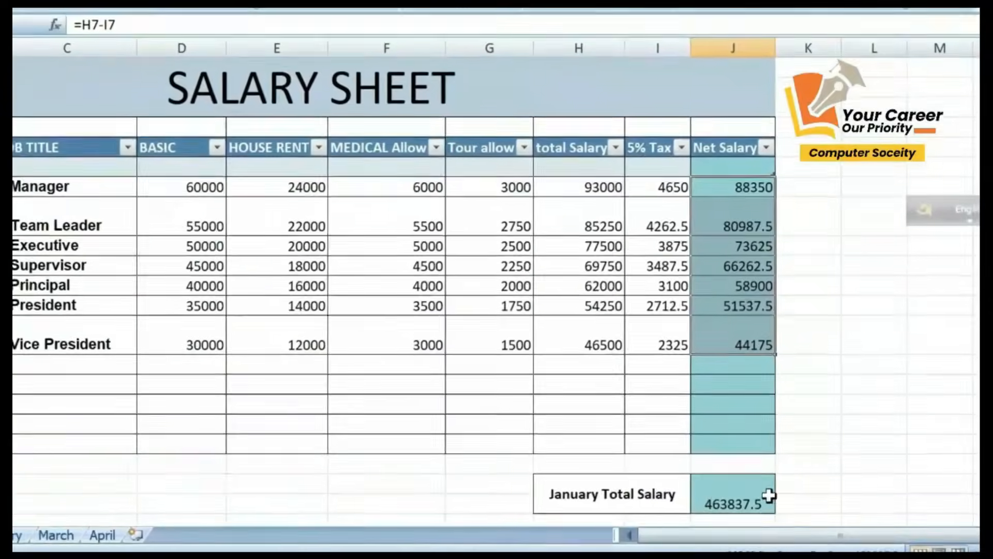
pyautogui.click(769, 501)
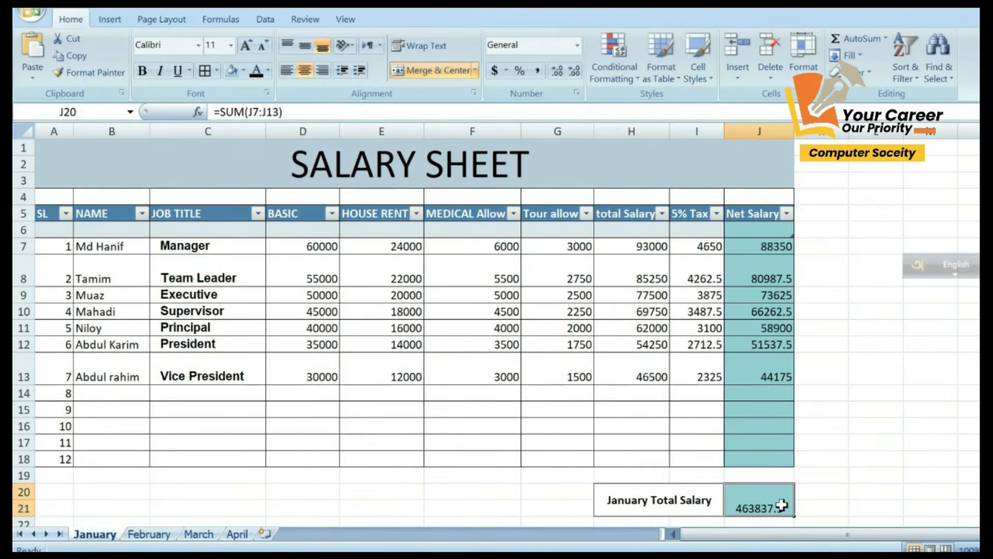
# Add worksheets named May and June after April, plus one more new worksheet with its default name.
pyautogui.click(136, 534)
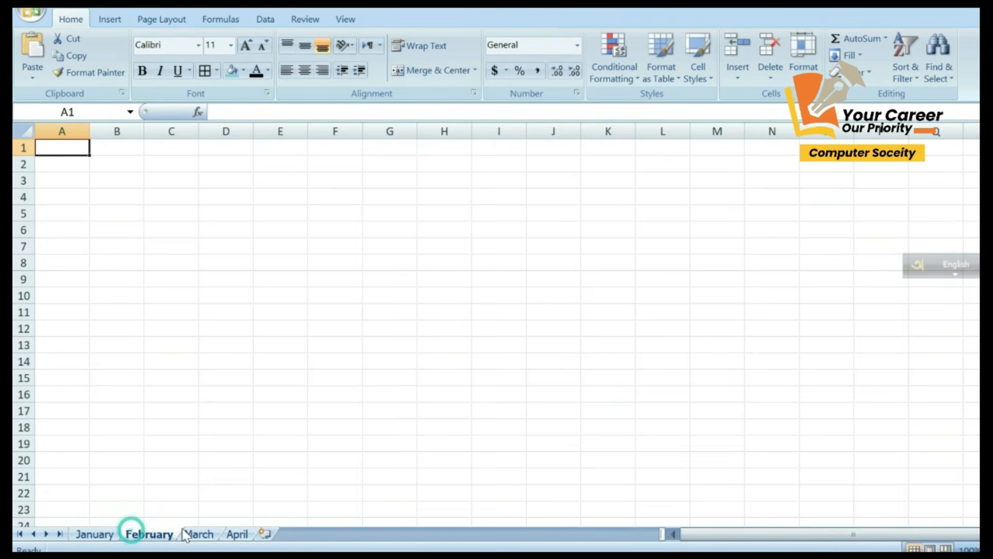
pyautogui.click(264, 534)
pyautogui.doubleClick(272, 534)
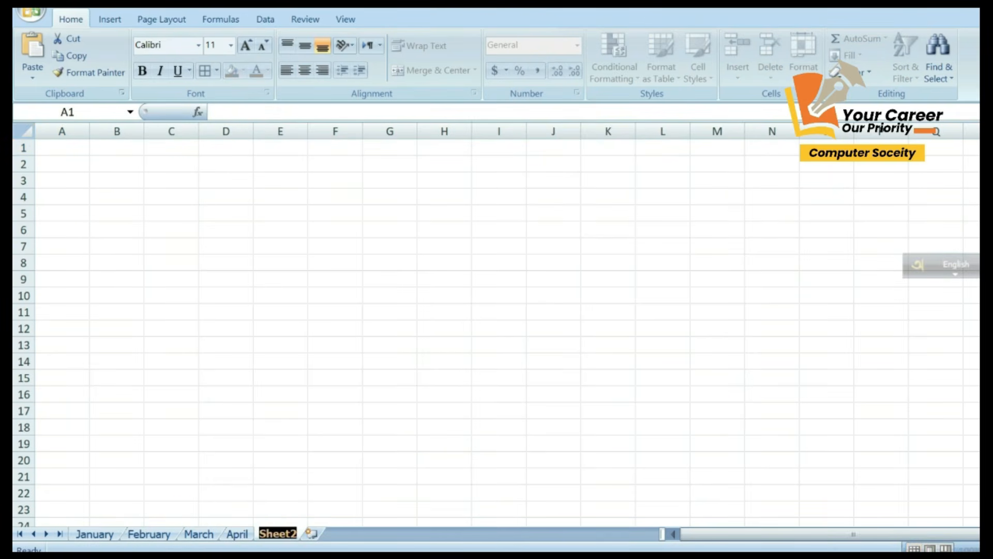
pyautogui.write('May')
pyautogui.click(296, 534)
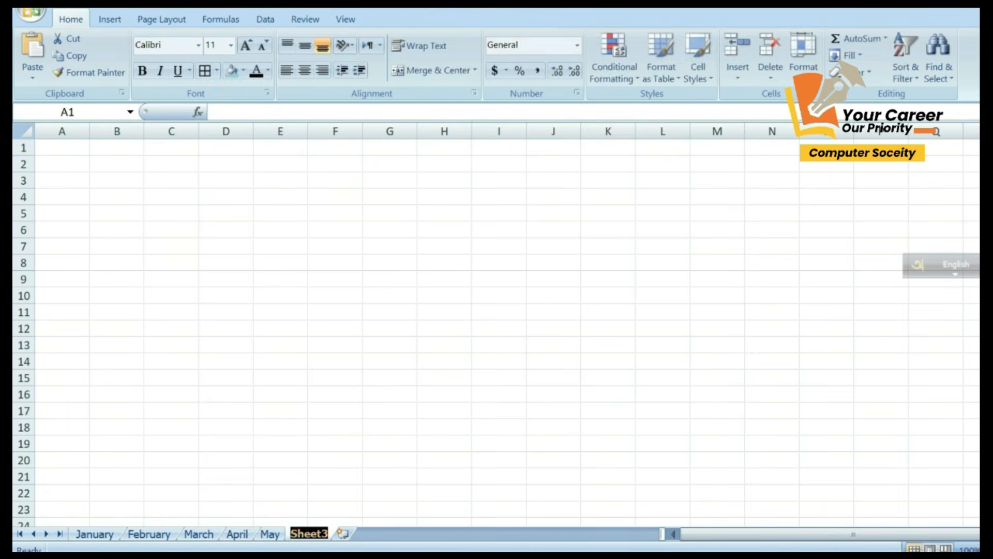
pyautogui.write('June')
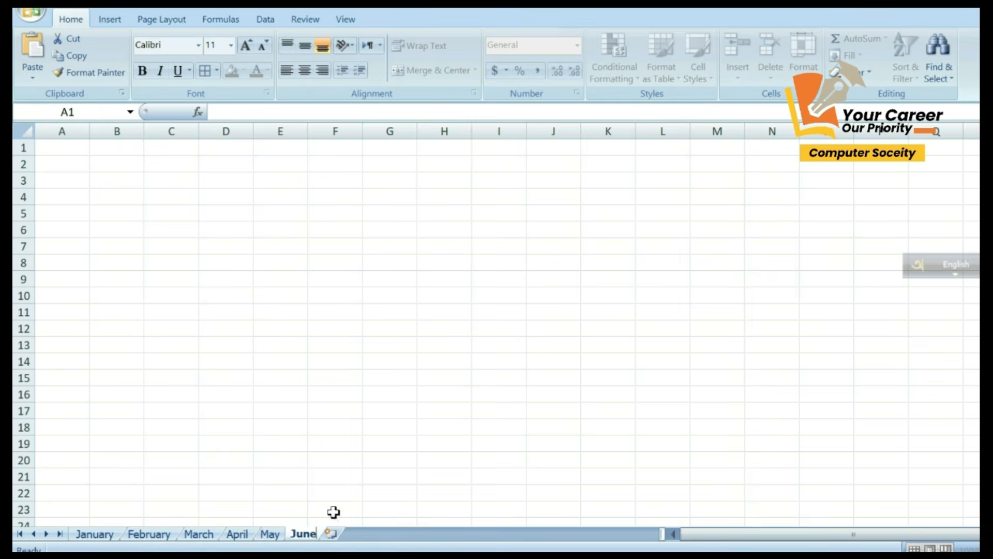
pyautogui.press('Return')
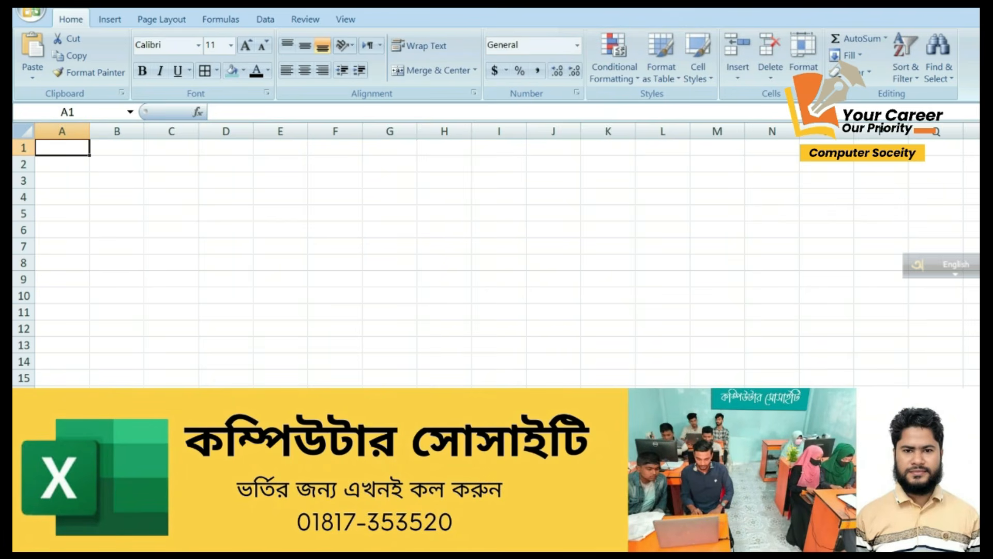
pyautogui.click(335, 312)
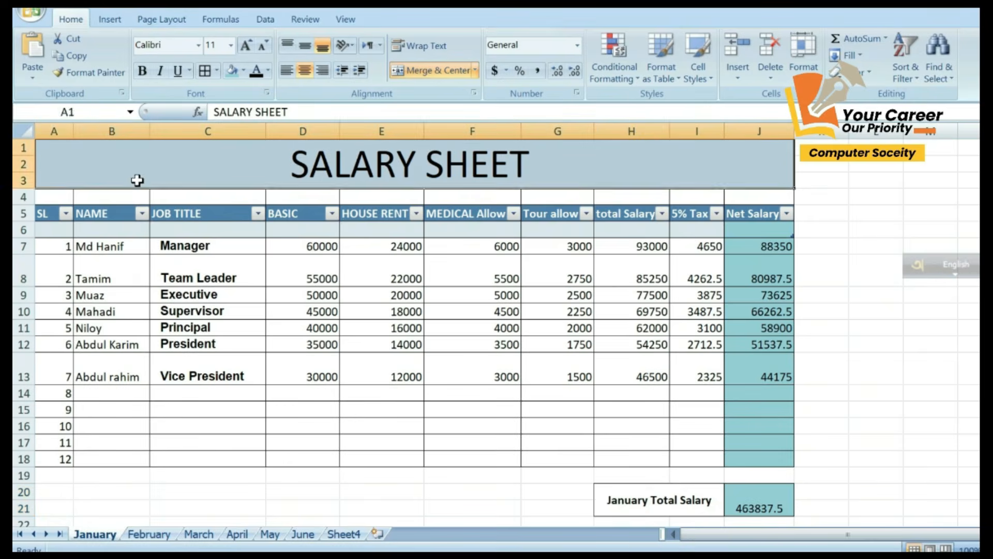
# Using the January table as a model, apply all borders to A1:J20 on the February sheet and merge A1:J3 into one cell.
pyautogui.moveTo(137, 182); pyautogui.dragTo(455, 481)
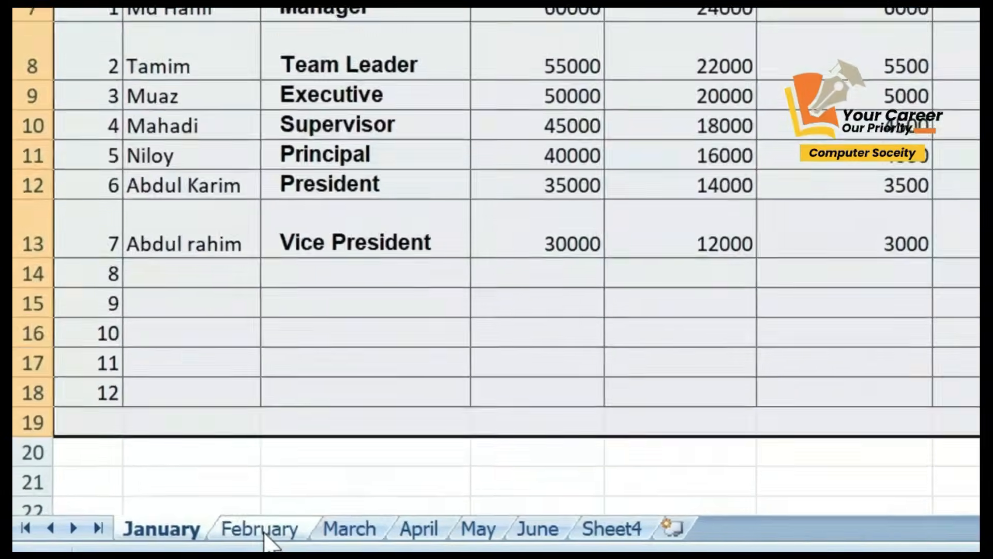
pyautogui.click(173, 538)
pyautogui.moveTo(77, 89); pyautogui.dragTo(465, 259)
pyautogui.moveTo(497, 303); pyautogui.dragTo(686, 298)
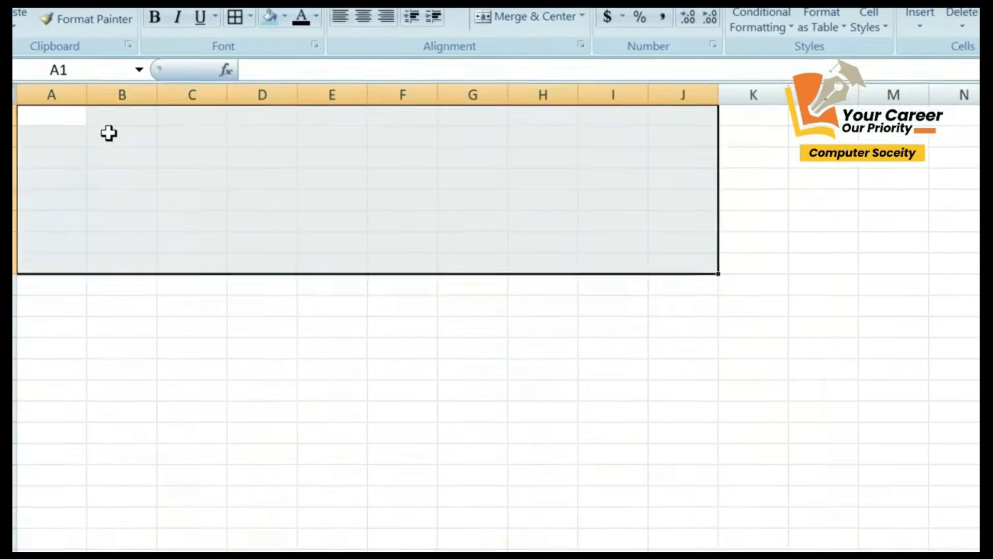
pyautogui.moveTo(205, 179); pyautogui.dragTo(205, 402)
pyautogui.moveTo(68, 145); pyautogui.dragTo(650, 526)
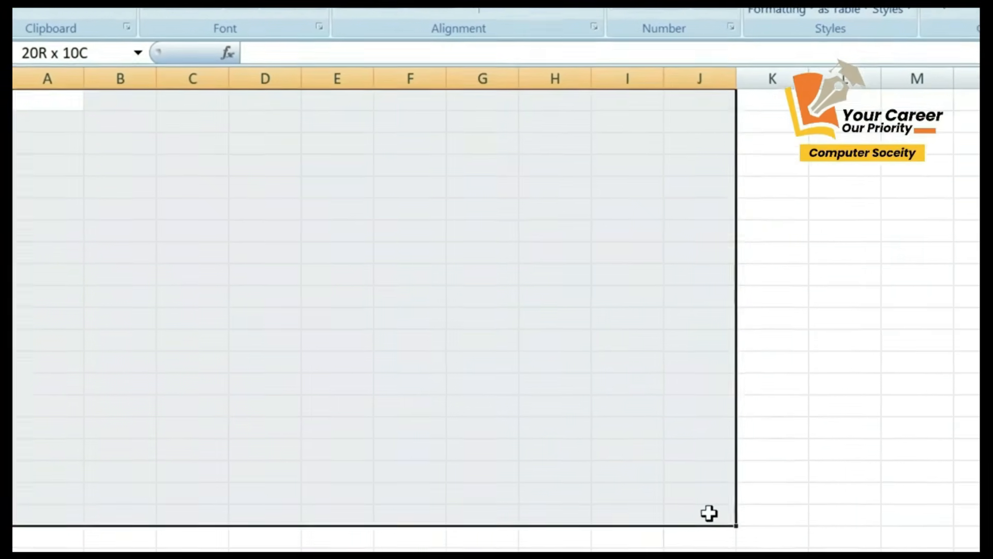
pyautogui.moveTo(709, 513); pyautogui.dragTo(722, 510)
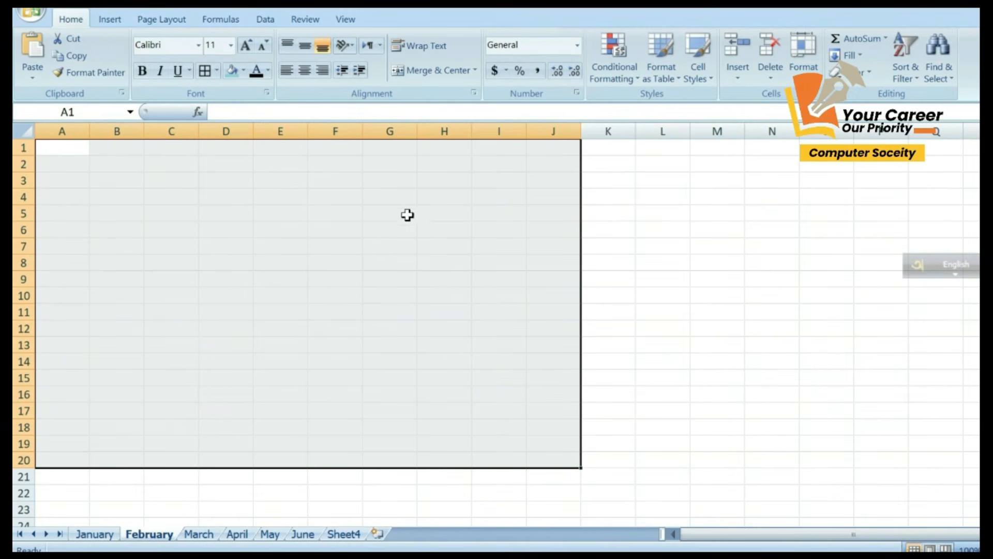
pyautogui.click(216, 71)
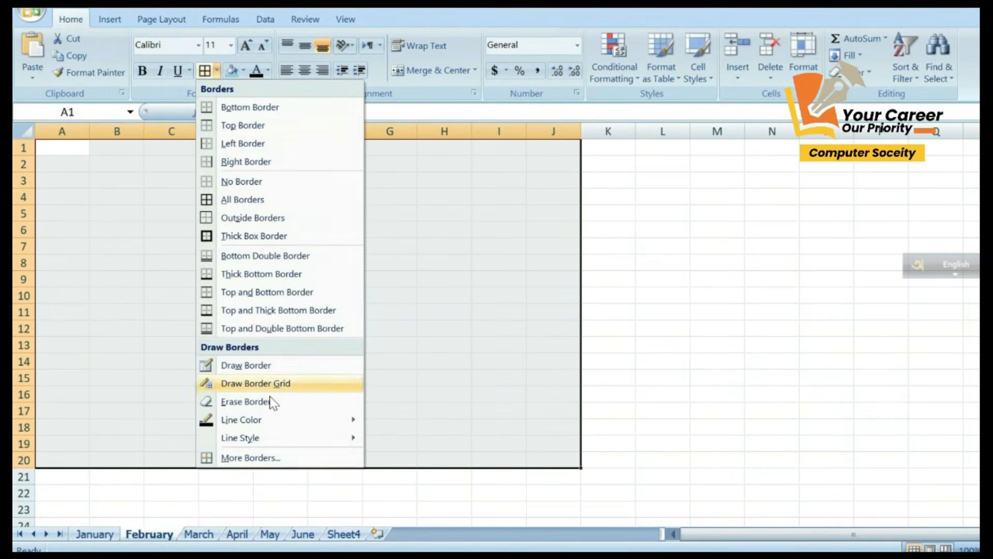
pyautogui.click(269, 201)
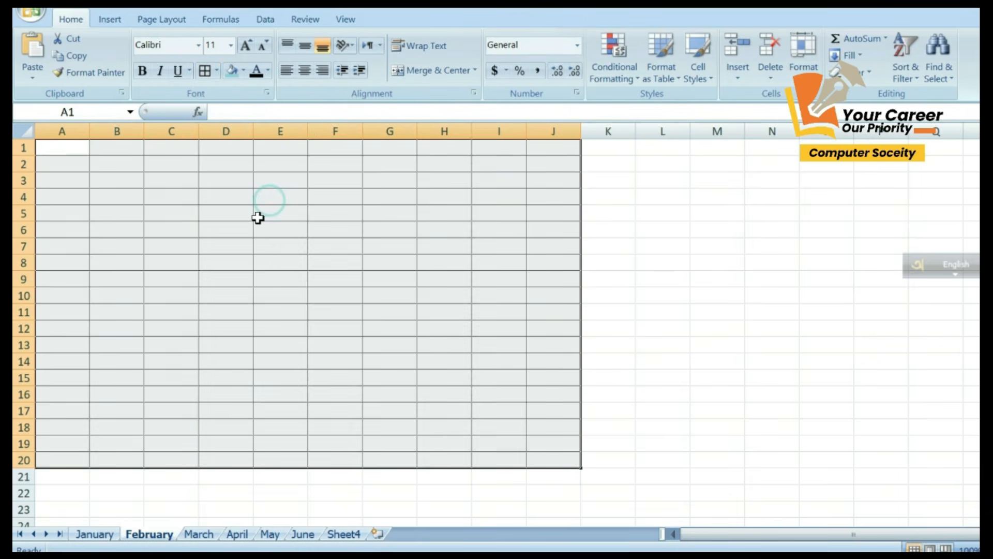
pyautogui.click(259, 215)
pyautogui.moveTo(78, 152); pyautogui.dragTo(563, 185)
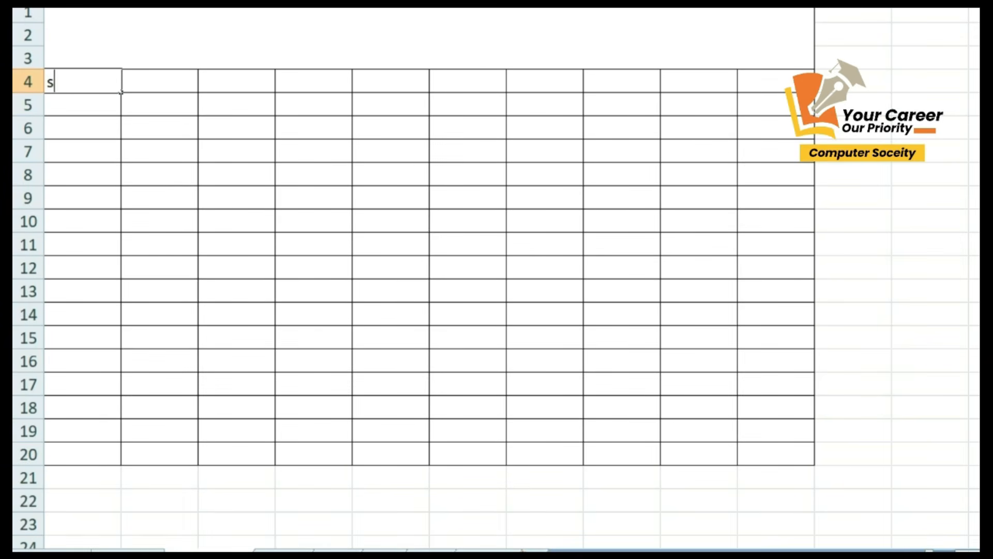
# Enter the column headers sl no, name, Job Title and Basic in cells A4 to D4.
pyautogui.write('l no')
pyautogui.press('Tab')
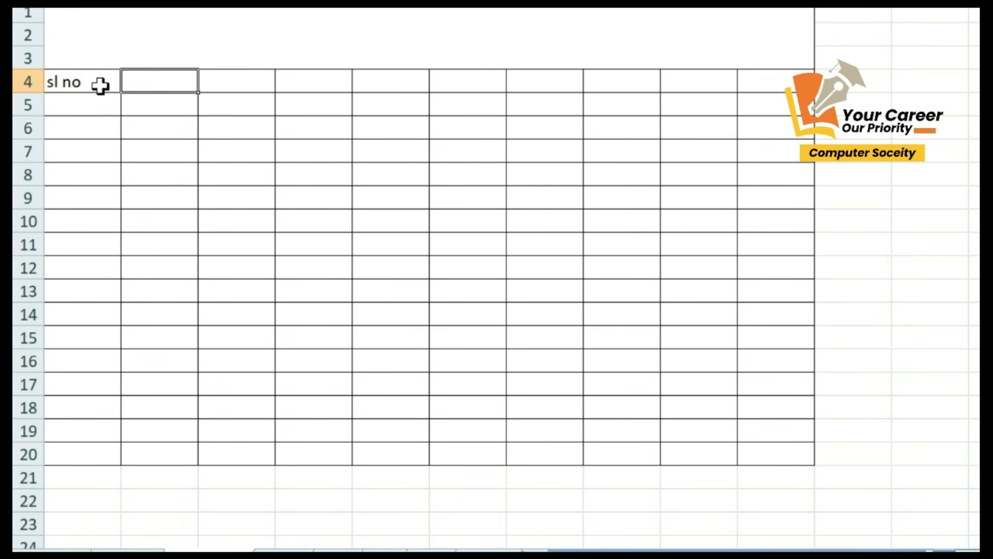
pyautogui.write('name')
pyautogui.press('Tab')
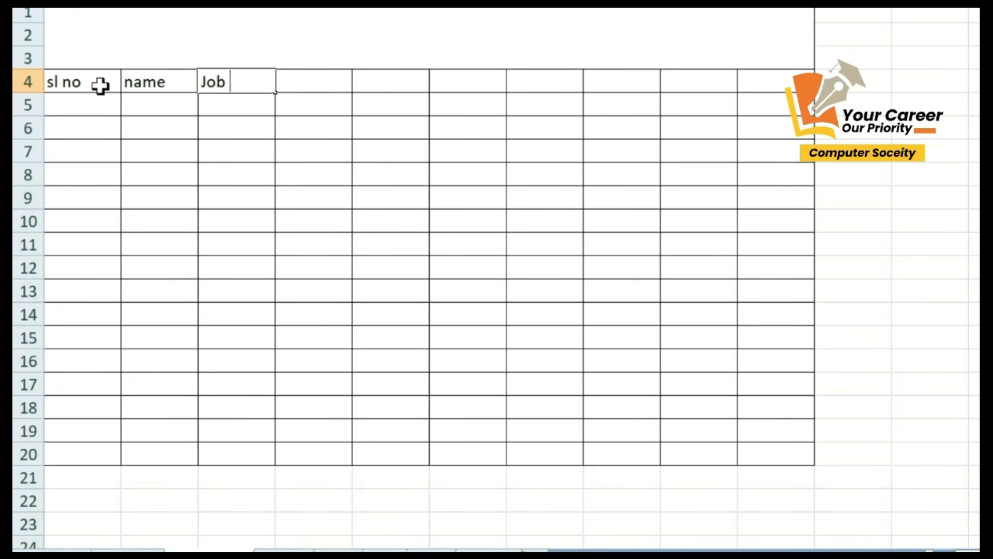
pyautogui.write('Job Title')
pyautogui.press('Tab')
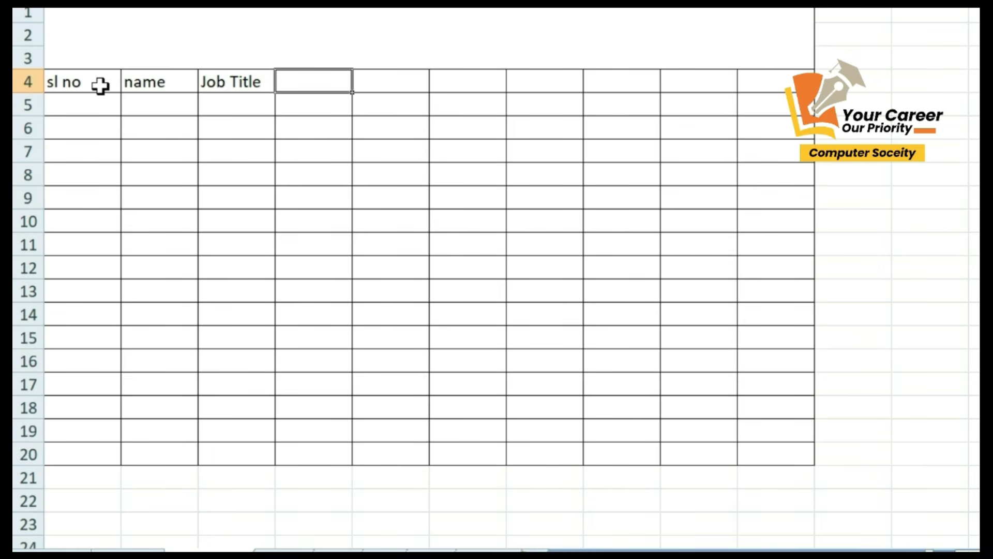
pyautogui.write('Basic')
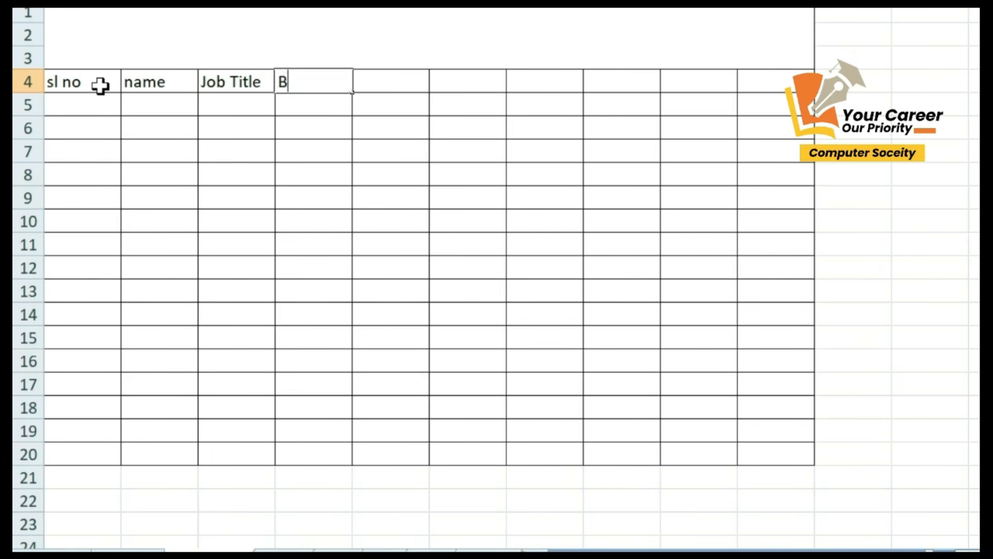
pyautogui.press('Tab')
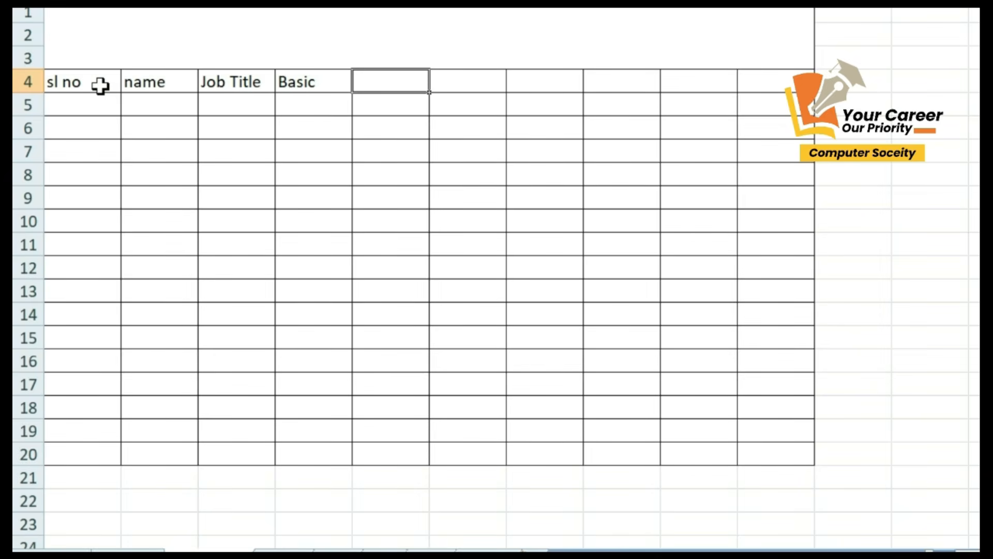
# Enter the header House Rent in E4 and widen column E to fit it.
pyautogui.write('Hous')
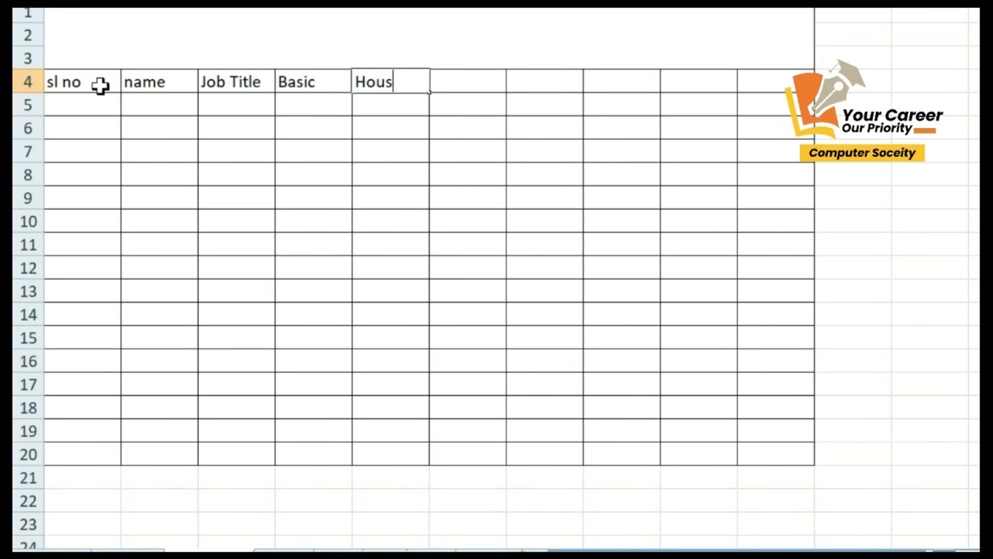
pyautogui.write('e Rent')
pyautogui.click(390, 175)
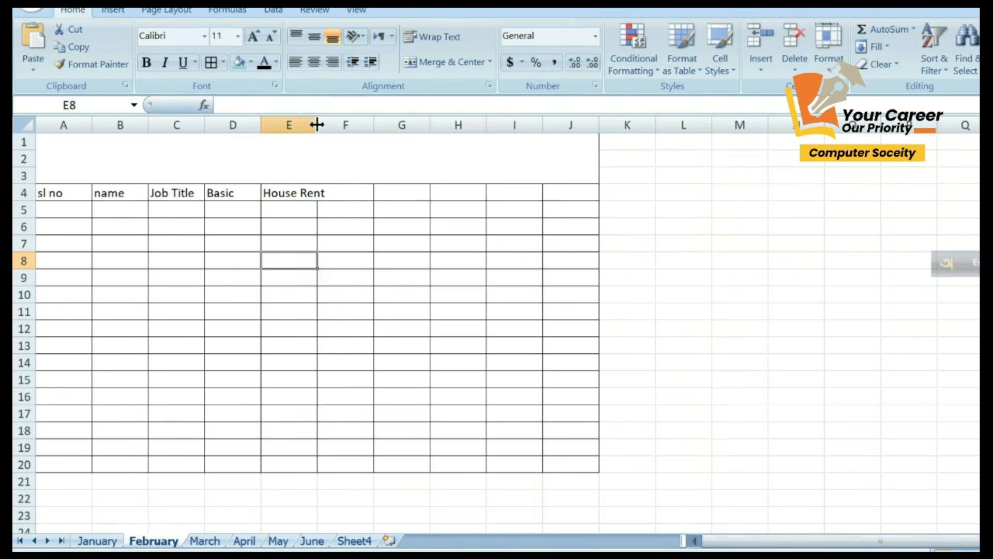
pyautogui.moveTo(318, 125); pyautogui.dragTo(336, 125)
# Enter the headers Medical Allow, Tour Allow and Total Salary in F4 to H4, widening the columns to fit.
pyautogui.click(376, 192)
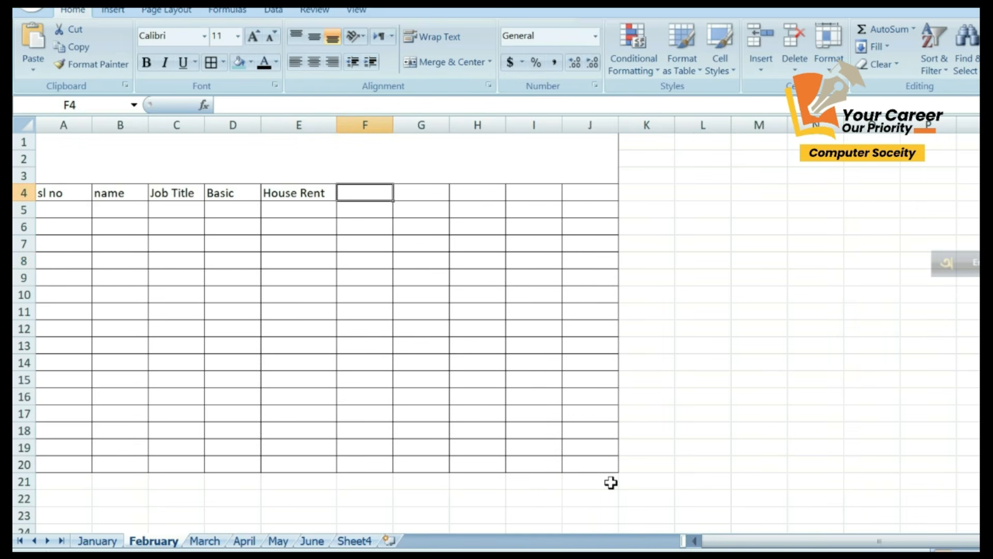
pyautogui.write('Medical Allow')
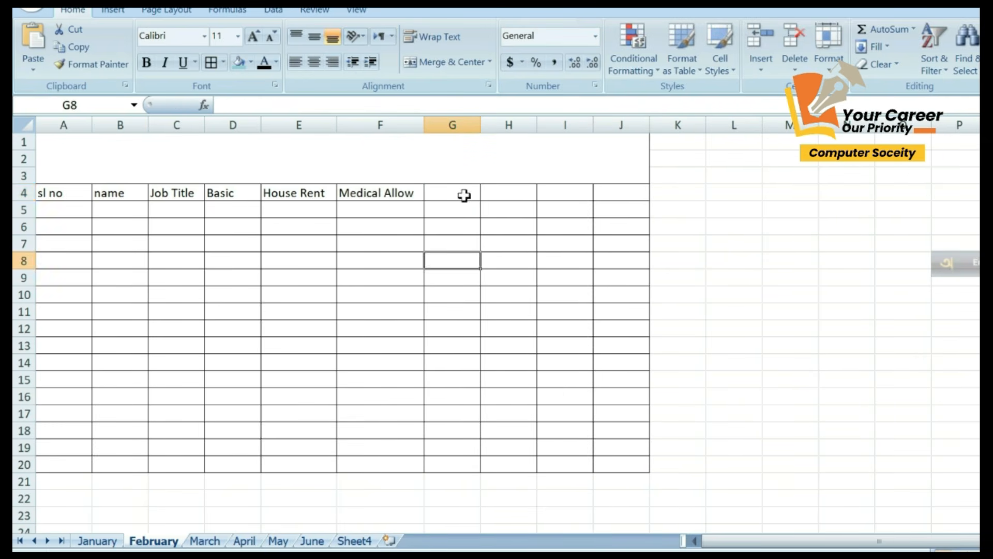
pyautogui.doubleClick(463, 195)
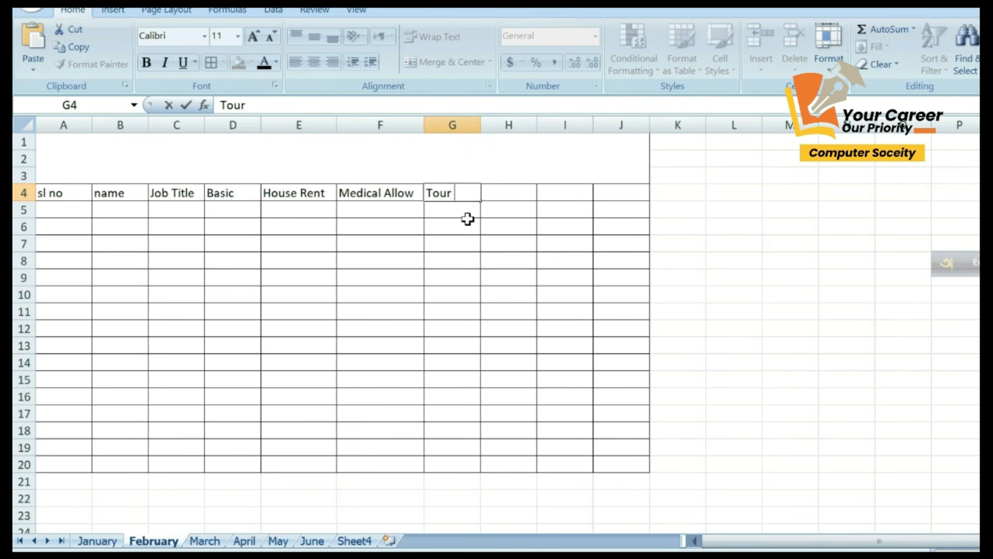
pyautogui.write('Tour Allow')
pyautogui.press('Tab')
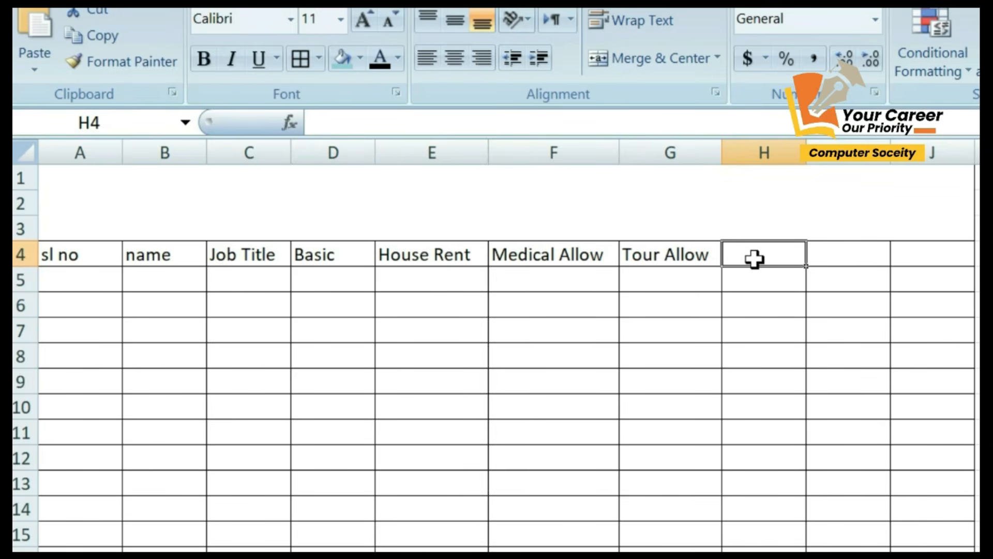
pyautogui.write('Total')
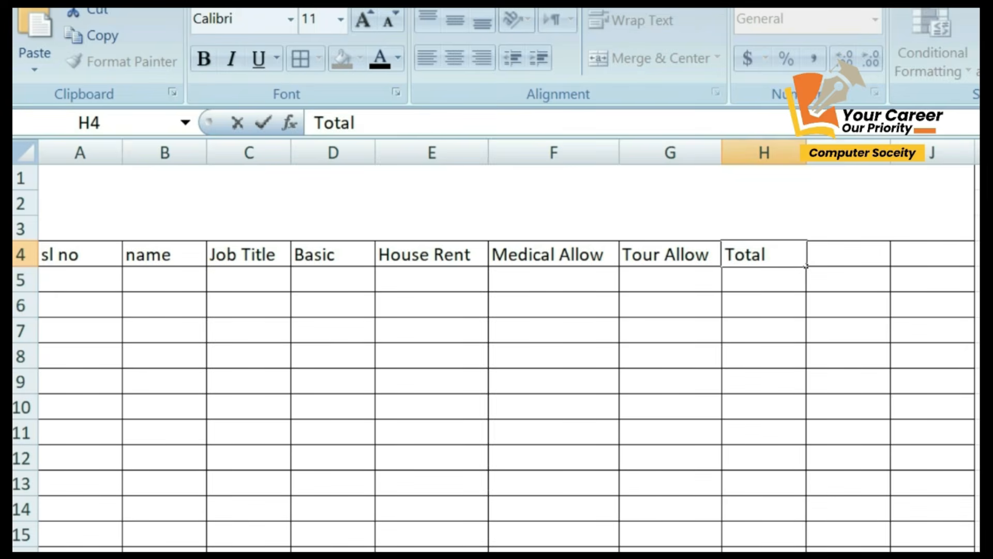
pyautogui.write(' Salary')
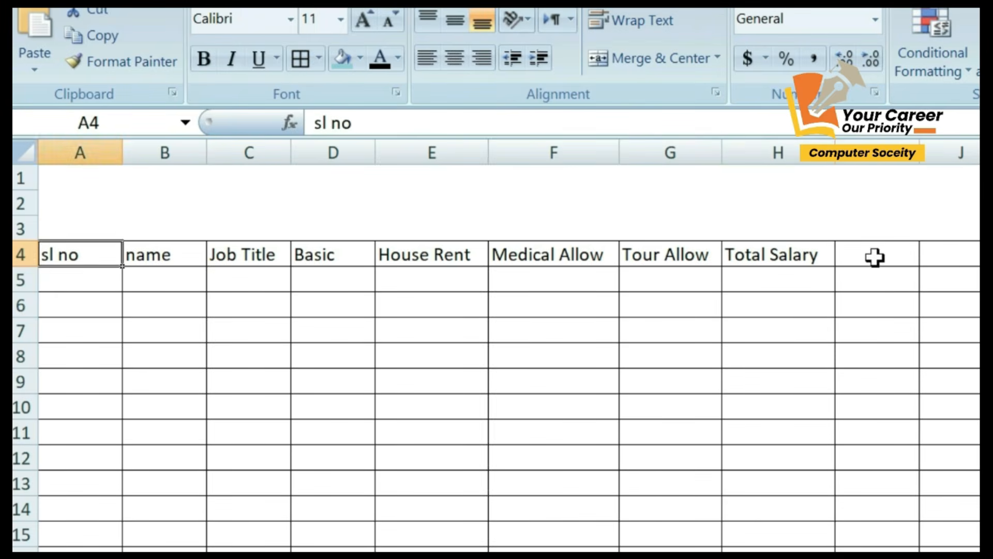
# Enter the headers 5% Vat and Net Salary in cells I4 and J4.
pyautogui.click(875, 257)
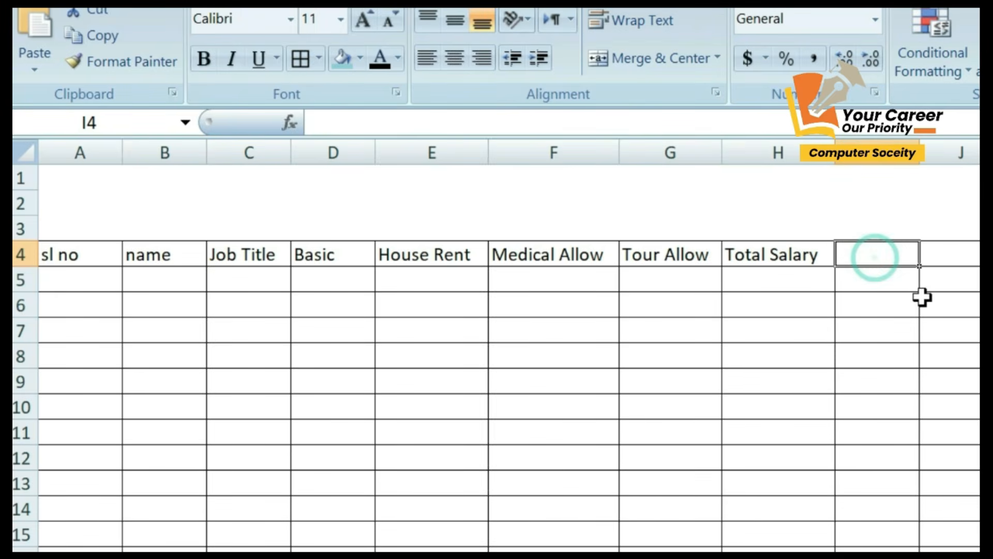
pyautogui.write('5%')
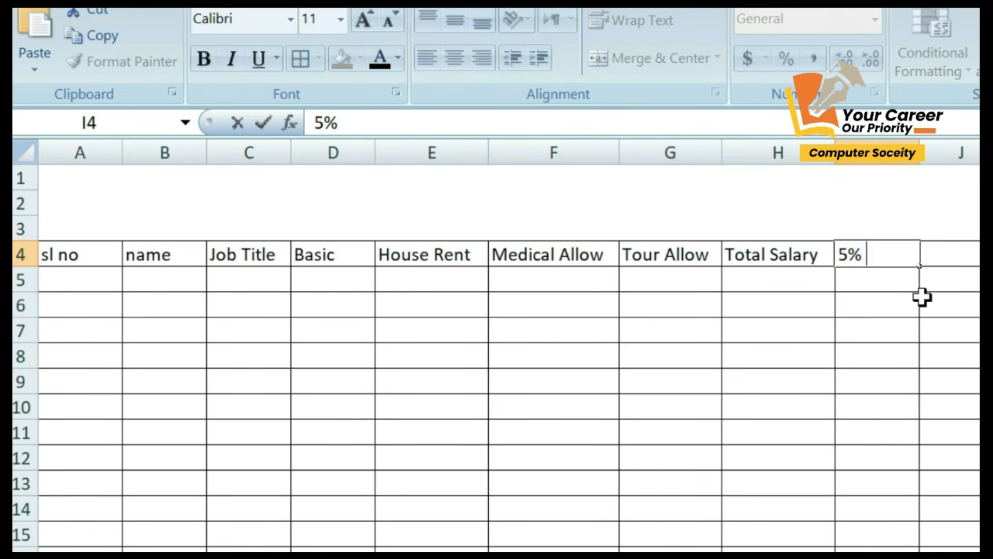
pyautogui.write(' Vat')
pyautogui.click(922, 297)
pyautogui.click(839, 162)
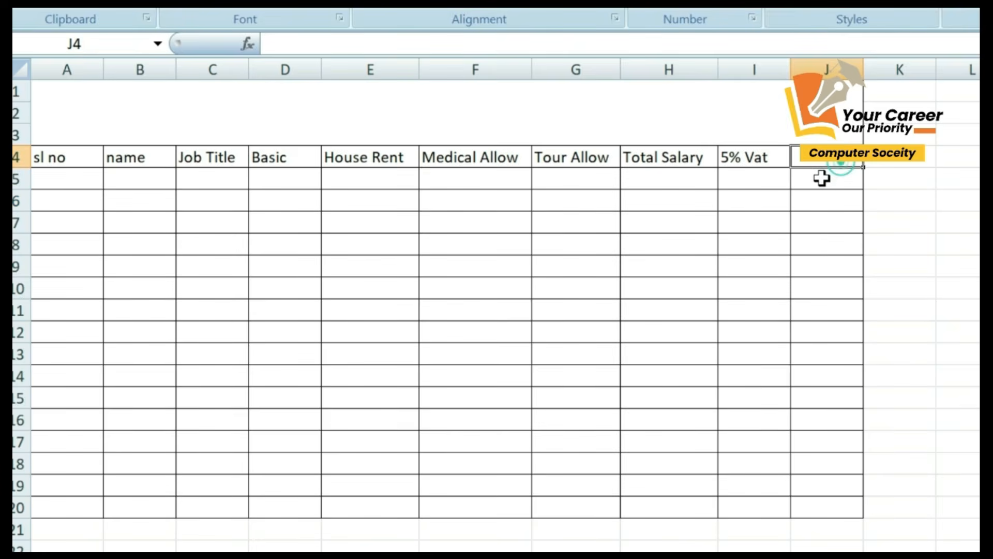
pyautogui.write('Net')
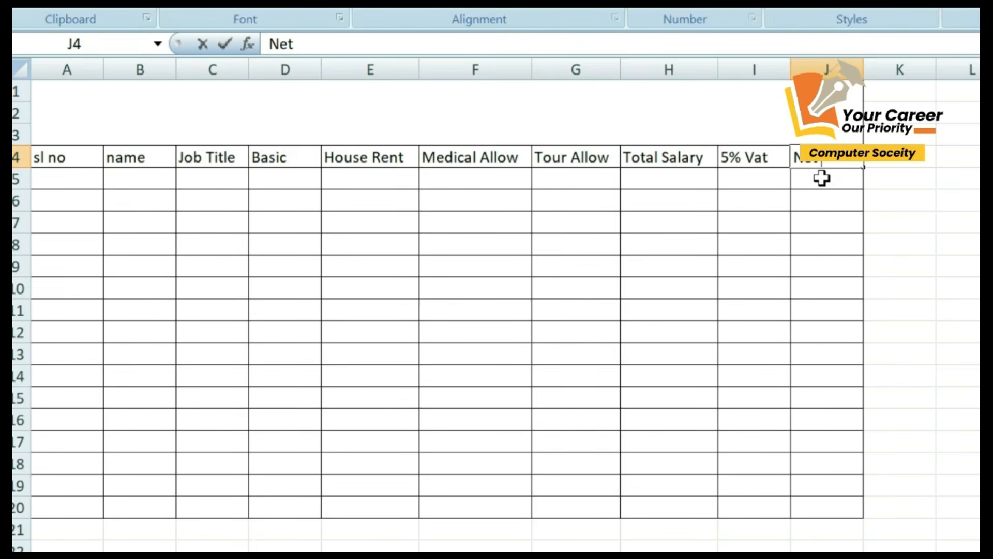
pyautogui.write(' Sals')
pyautogui.press('BackSpace')
pyautogui.press('BackSpace')
pyautogui.press('BackSpace')
pyautogui.press('BackSpace')
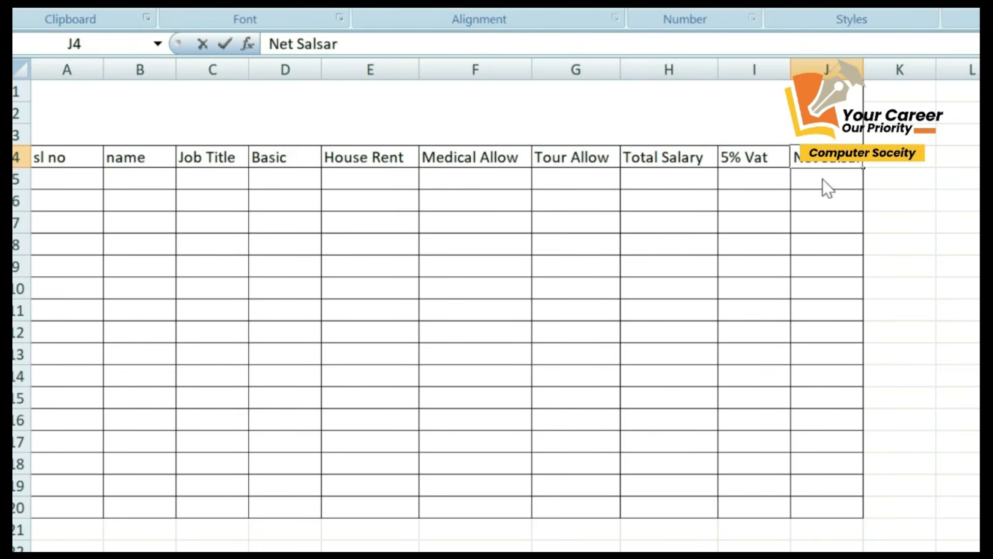
pyautogui.write('ary')
pyautogui.click(901, 222)
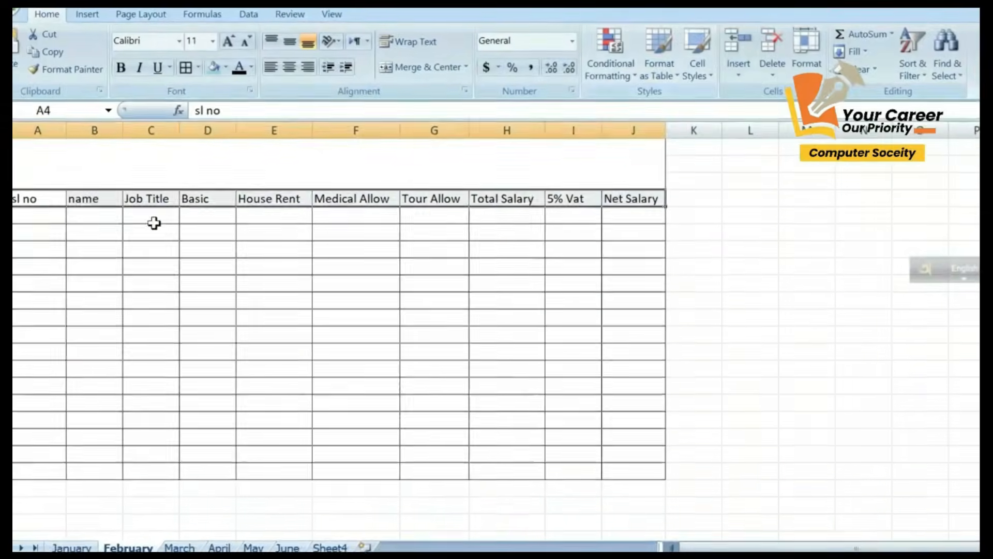
# Format the header row A4:J4 as a table with headers, using the blue Medium style with banded rows.
pyautogui.click(147, 222)
pyautogui.moveTo(24, 203); pyautogui.dragTo(628, 205)
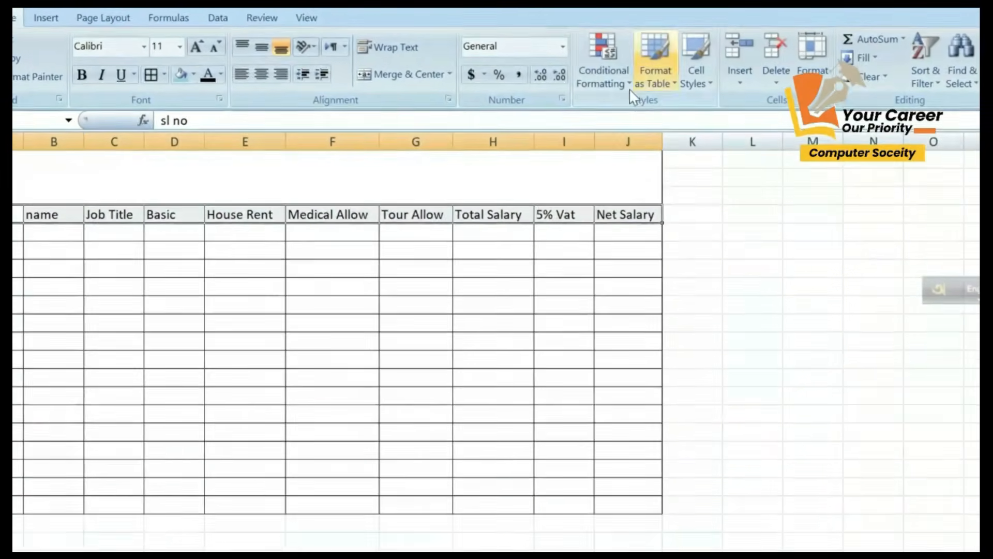
pyautogui.click(661, 76)
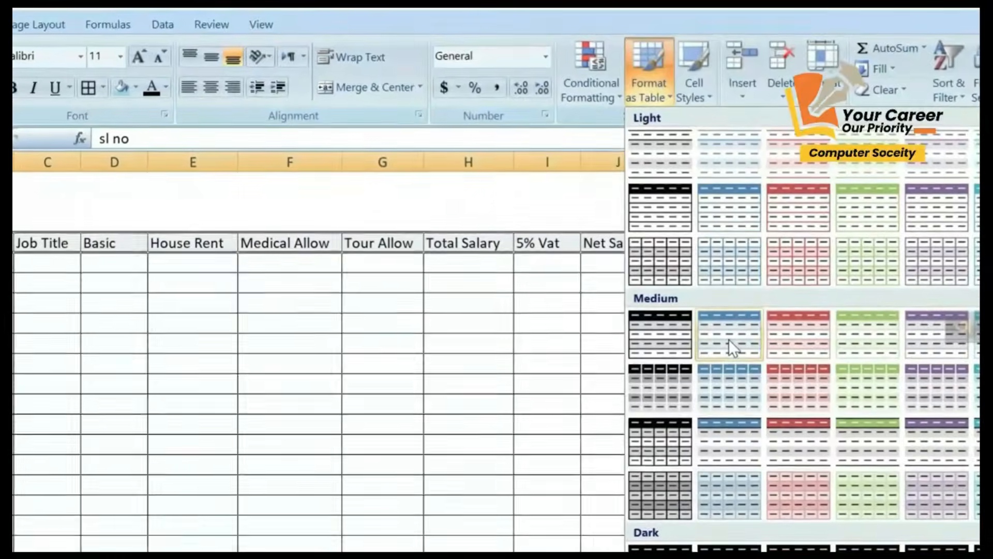
pyautogui.click(729, 331)
pyautogui.click(550, 320)
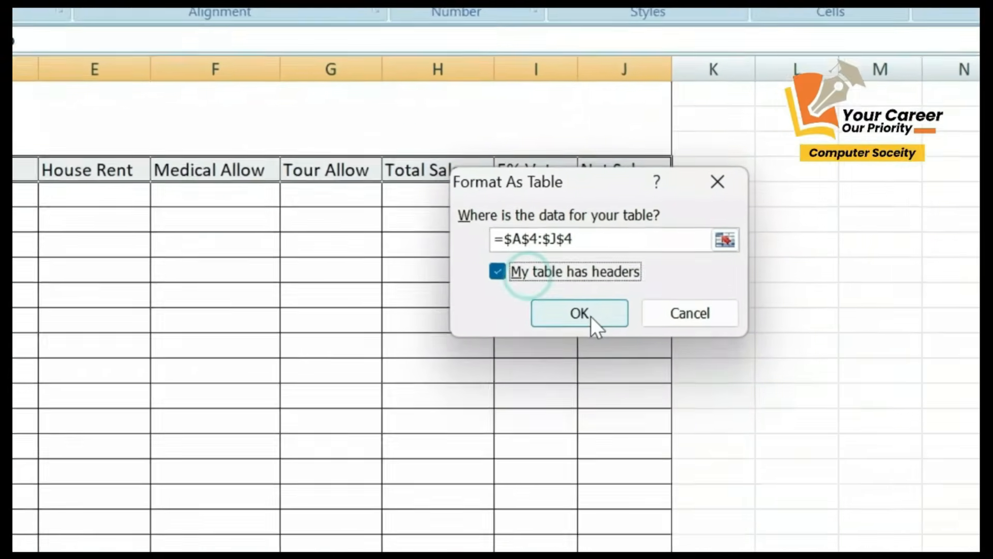
pyautogui.click(596, 300)
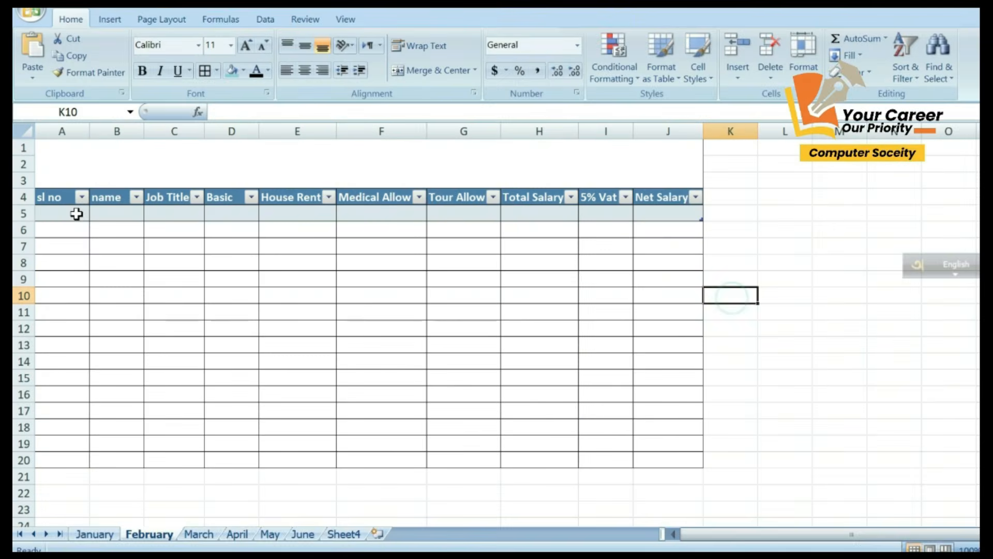
# Enter serial numbers 1, 2 and 3 in A5:A7 and fill the series down to 16 in A20.
pyautogui.click(77, 214)
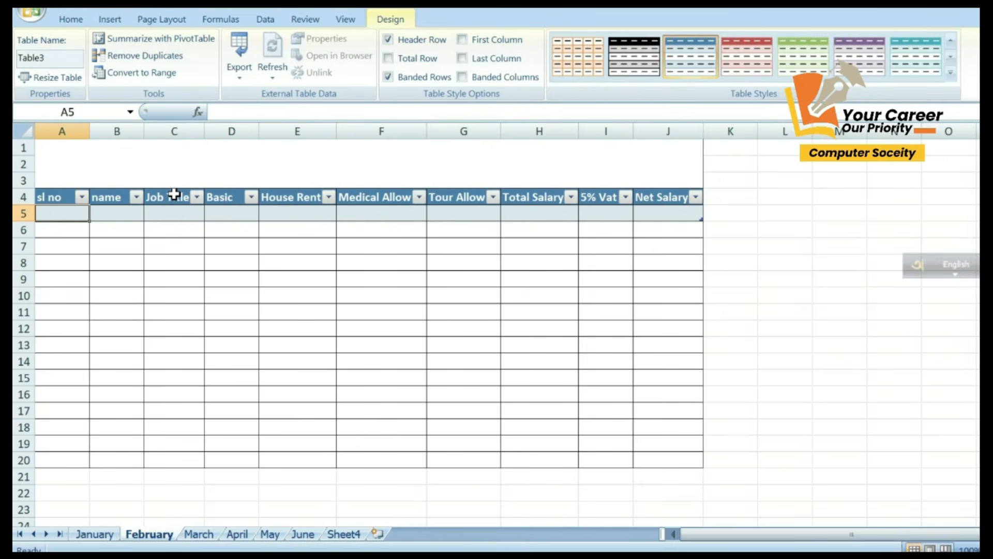
pyautogui.write('1')
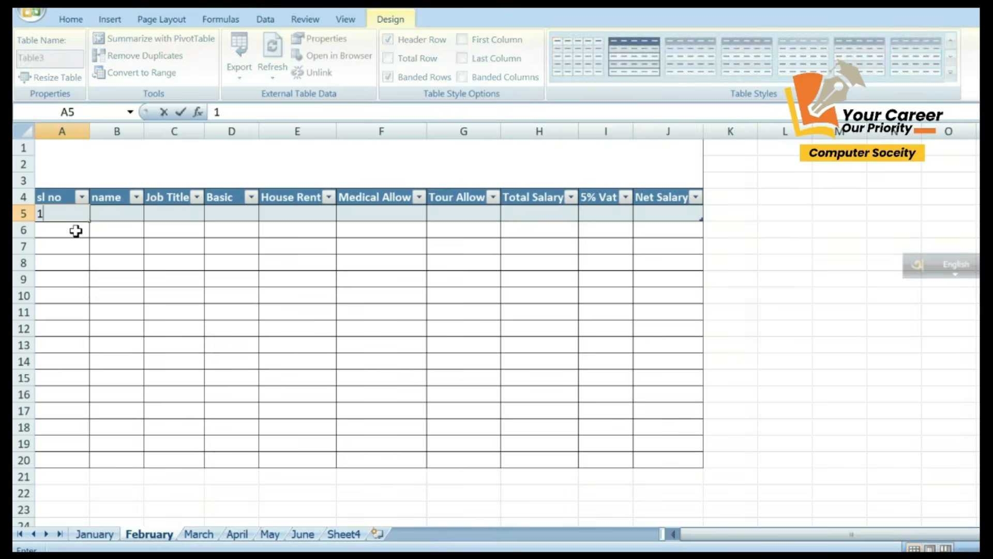
pyautogui.press('Return')
pyautogui.write('2')
pyautogui.press('Return')
pyautogui.write('3')
pyautogui.press('Return')
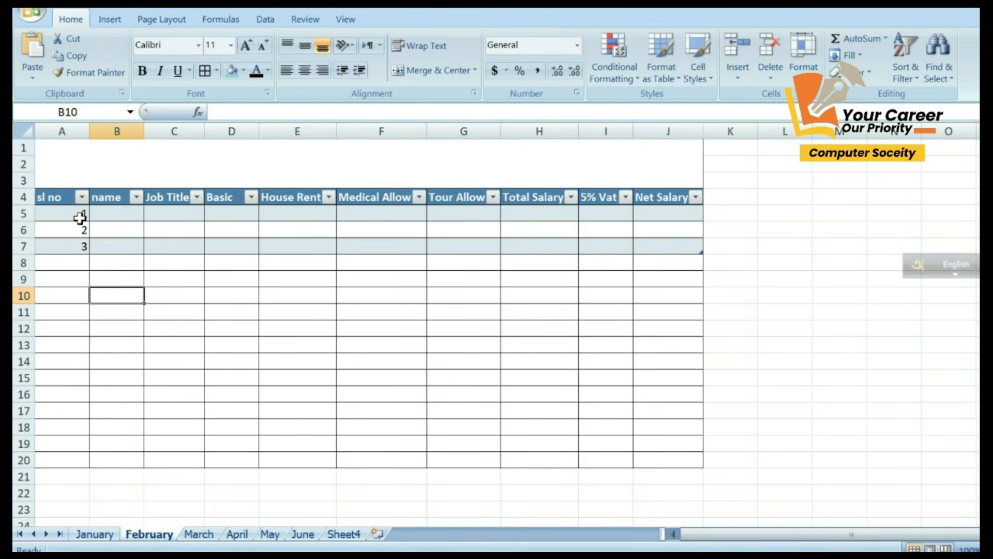
pyautogui.moveTo(80, 219); pyautogui.dragTo(79, 251)
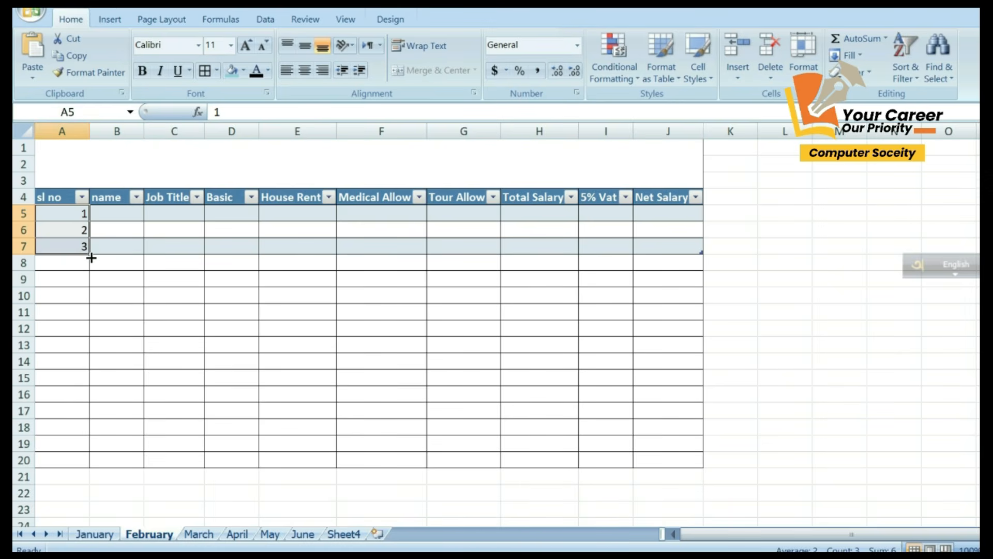
pyautogui.moveTo(91, 258); pyautogui.dragTo(90, 460)
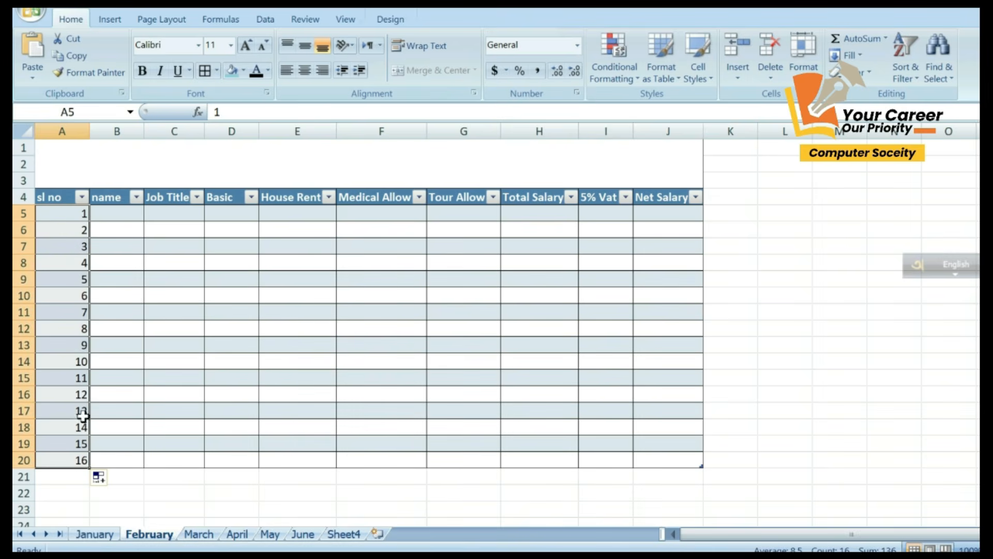
# Widen the name column B to roughly double its width.
pyautogui.click(122, 212)
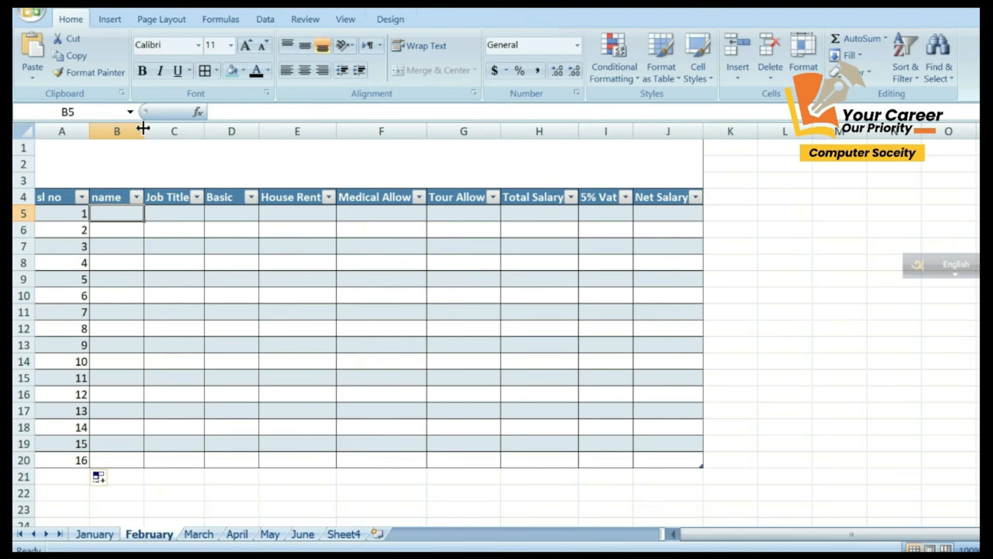
pyautogui.moveTo(144, 128); pyautogui.dragTo(193, 130)
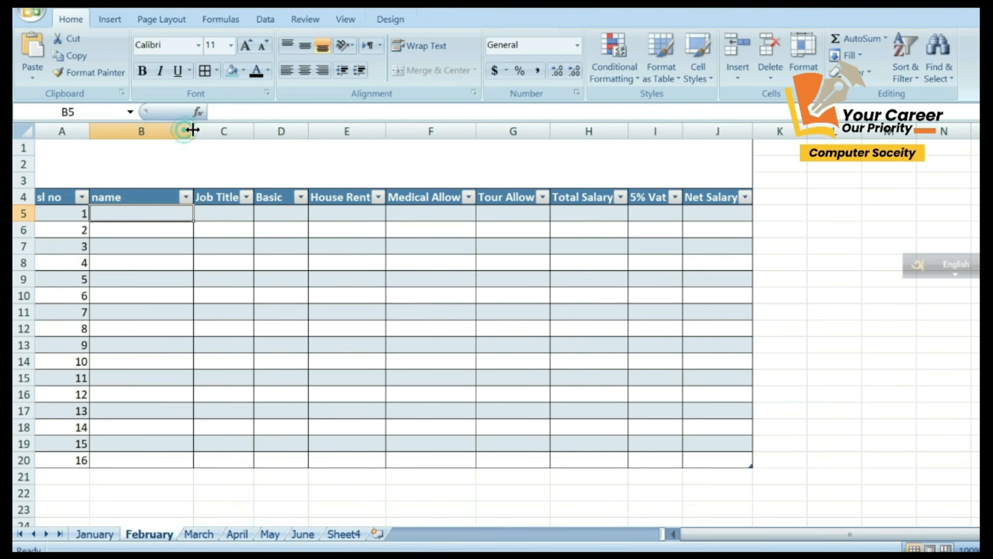
# Enter an employee's full name in cell B5.
pyautogui.doubleClick(141, 216)
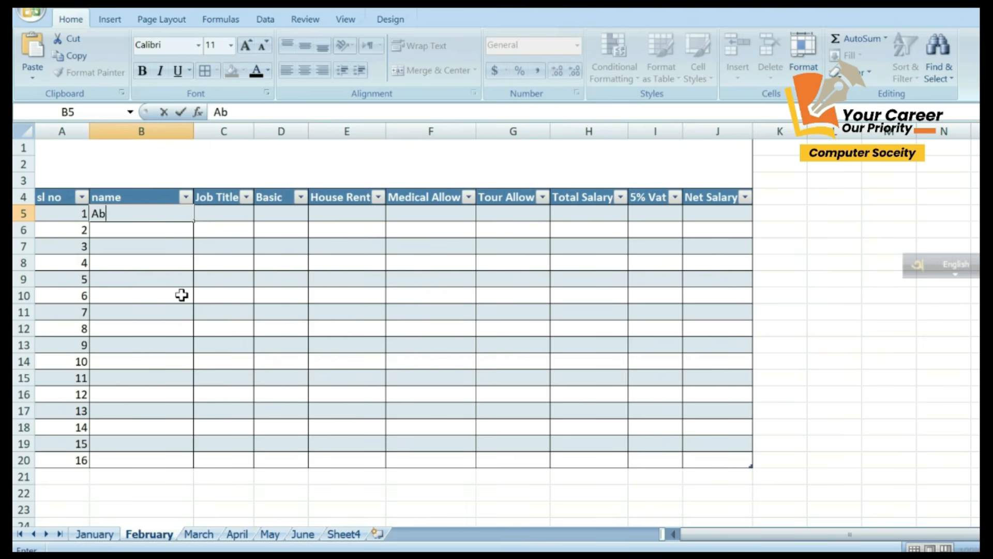
pyautogui.write('Abdur Rahman')
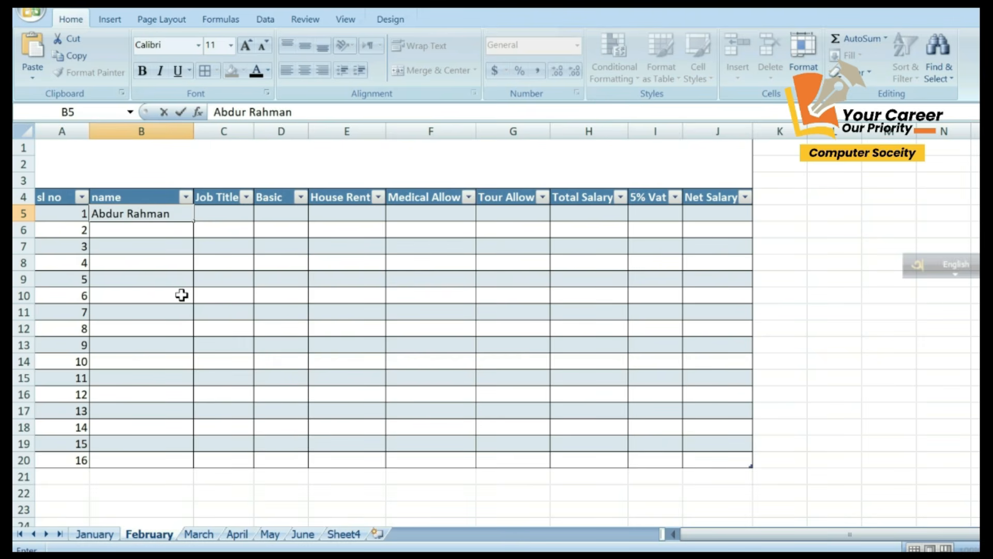
pyautogui.click(157, 305)
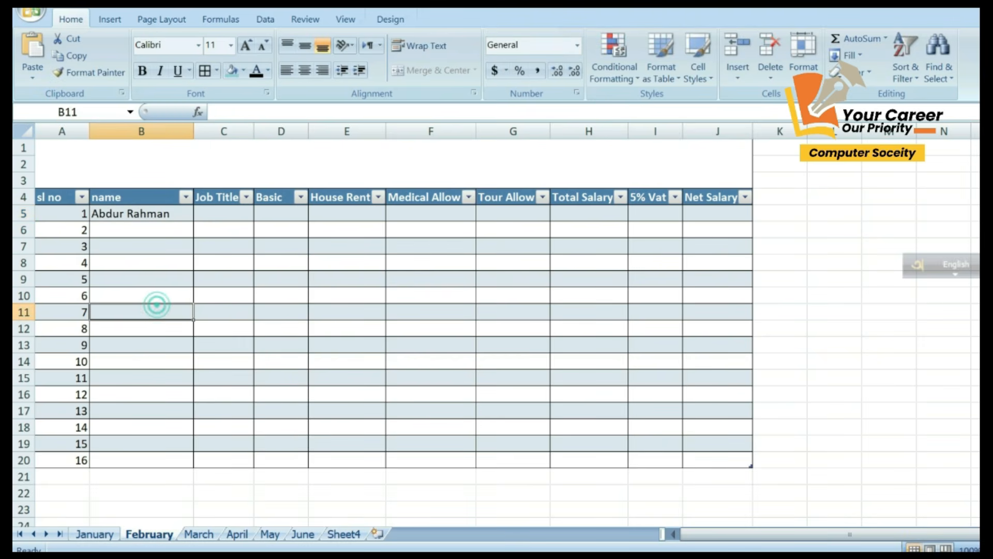
# Copy the seven employee names from B7:B13 on the January sheet into B5:B11 on the February sheet.
pyautogui.click(106, 537)
pyautogui.moveTo(106, 246); pyautogui.dragTo(129, 377)
pyautogui.hotkey('ctrl', 'c')
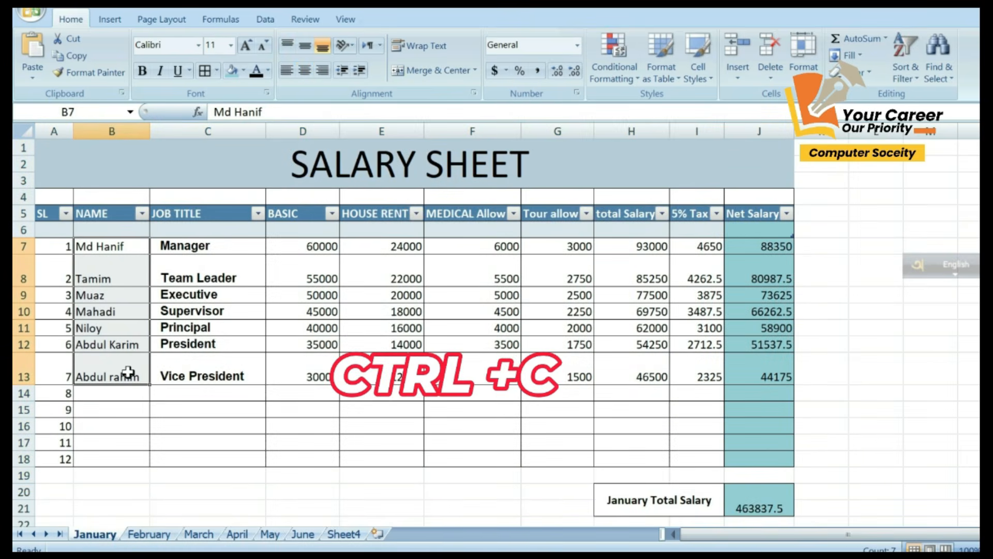
pyautogui.click(149, 534)
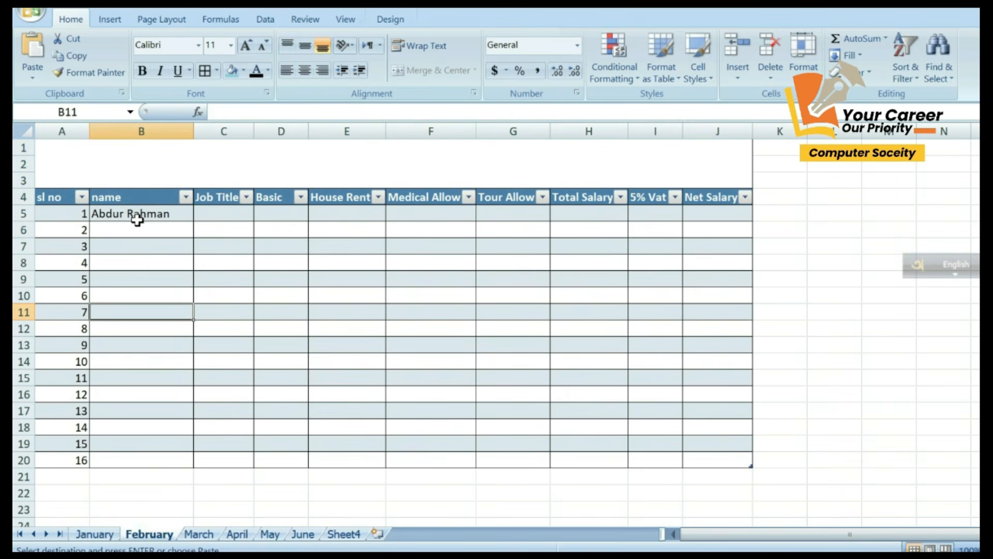
pyautogui.moveTo(136, 215); pyautogui.dragTo(138, 385)
pyautogui.hotkey('ctrl', 'v')
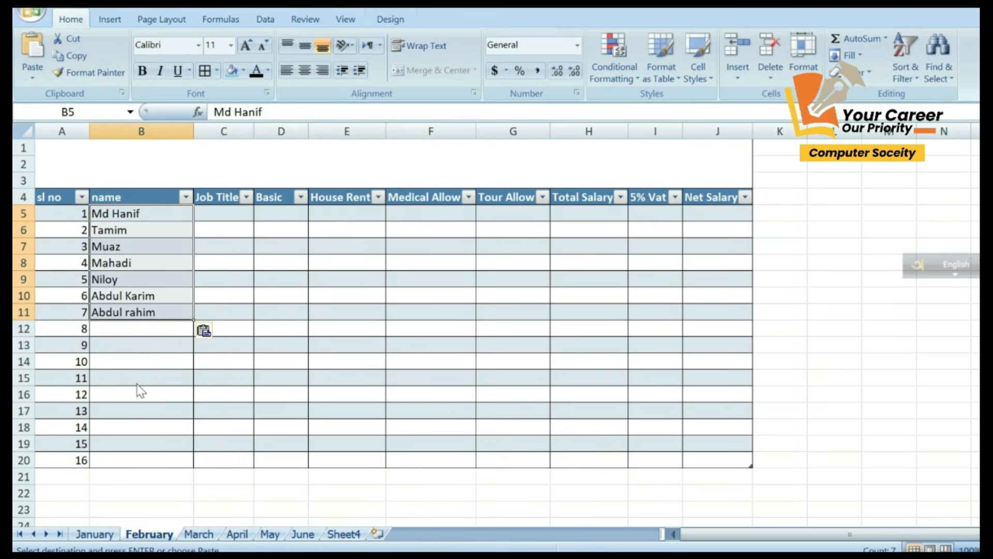
pyautogui.click(147, 378)
# Widen the Job Title column and copy the job titles from January's C7:C13 into C5:C11 on the February sheet.
pyautogui.moveTo(255, 133); pyautogui.dragTo(270, 133)
pyautogui.click(94, 534)
pyautogui.moveTo(230, 246); pyautogui.dragTo(222, 371)
pyautogui.hotkey('ctrl', 'c')
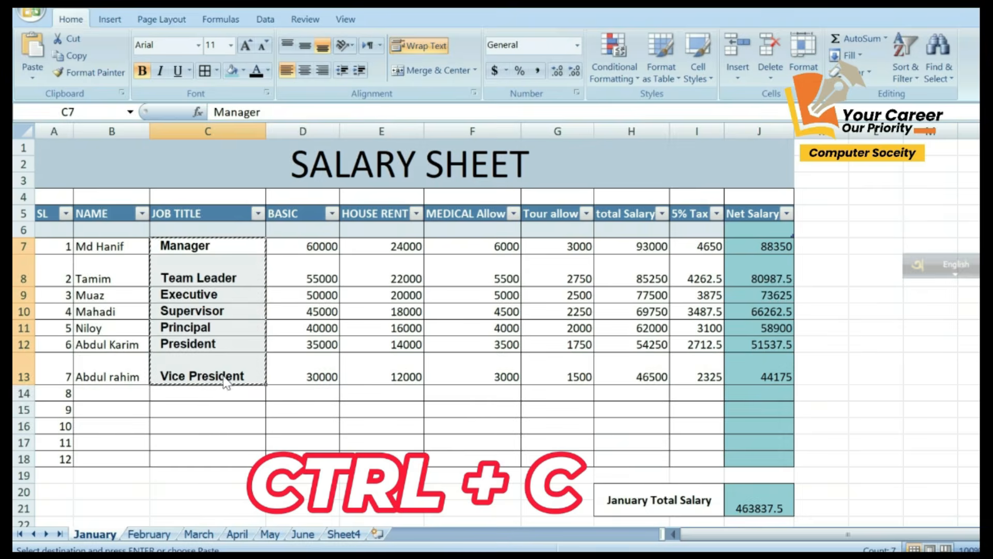
pyautogui.hotkey('ctrl', 'pagedown')
pyautogui.moveTo(240, 210); pyautogui.dragTo(233, 353)
pyautogui.hotkey('ctrl', 'v')
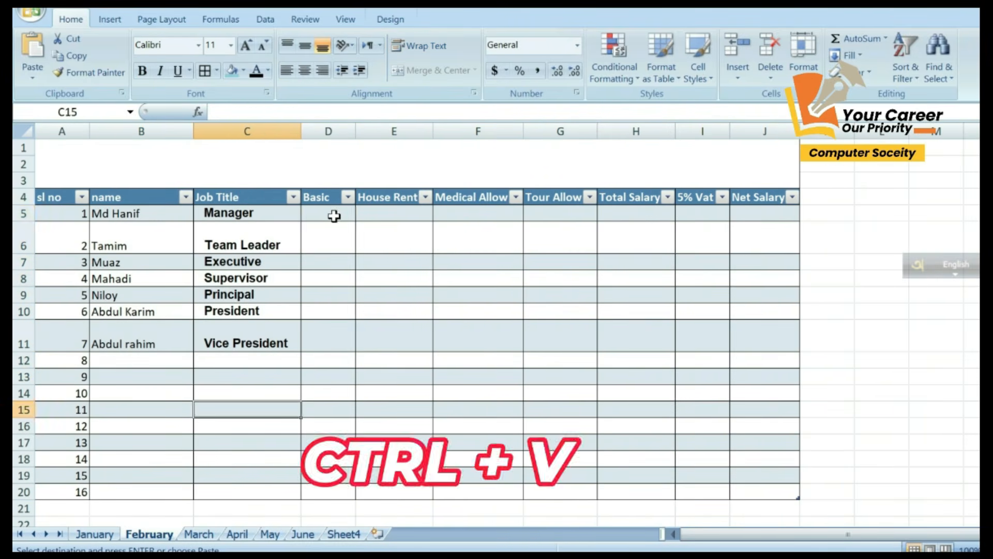
# Enter the basic salaries 60000, 55000 and 50000 in D5:D7 for the Manager, Team Leader and Executive.
pyautogui.click(333, 215)
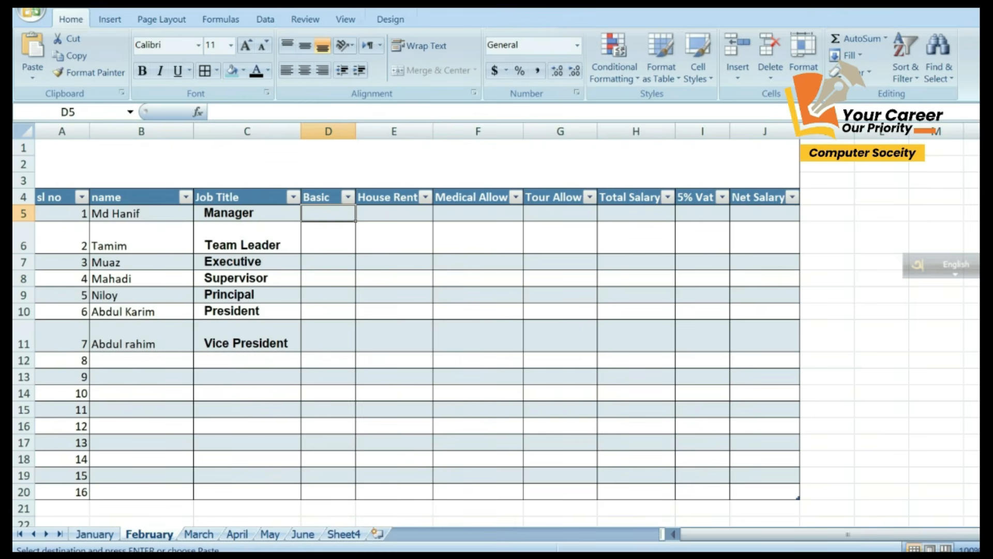
pyautogui.click(189, 538)
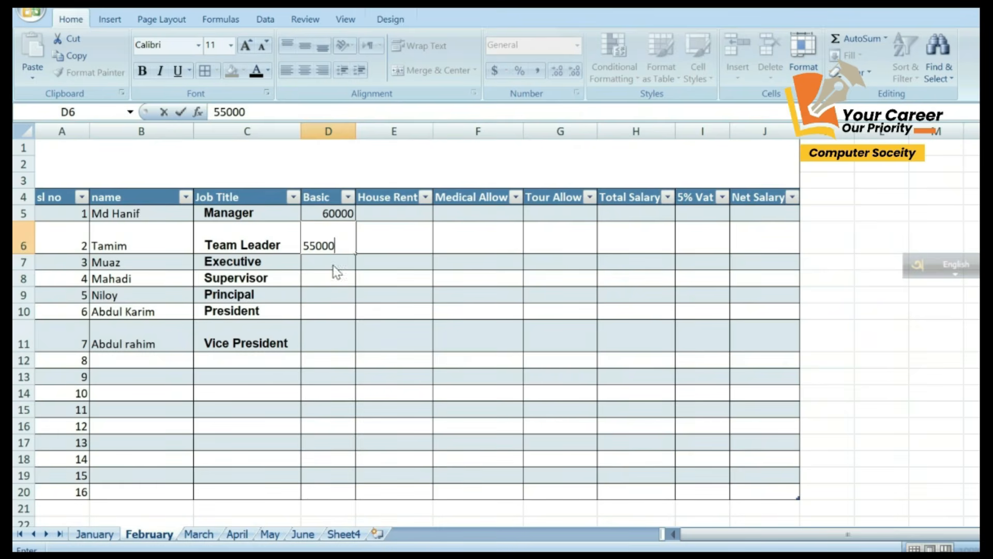
pyautogui.click(332, 265)
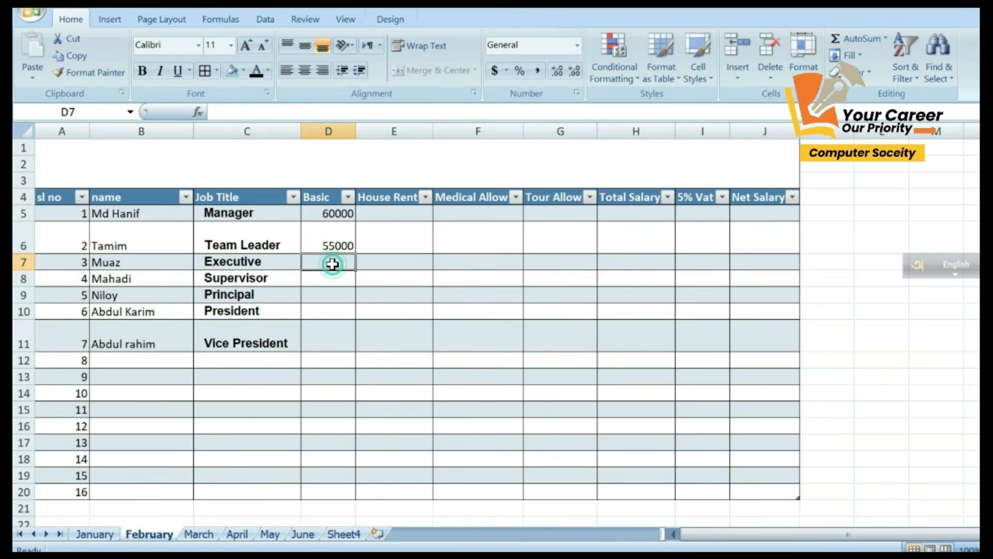
pyautogui.write('50000')
pyautogui.press('Return')
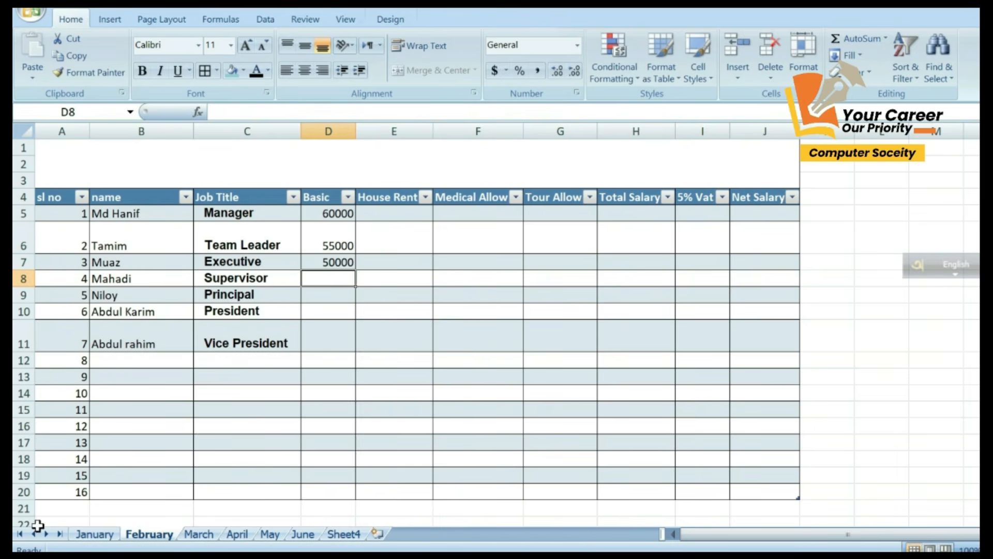
# Copy the seven basic salaries from the January sheet into D5:D11 on the February sheet.
pyautogui.click(94, 534)
pyautogui.moveTo(322, 247); pyautogui.dragTo(320, 393)
pyautogui.hotkey('ctrl', 'c')
pyautogui.hotkey('ctrl', 'pagedown')
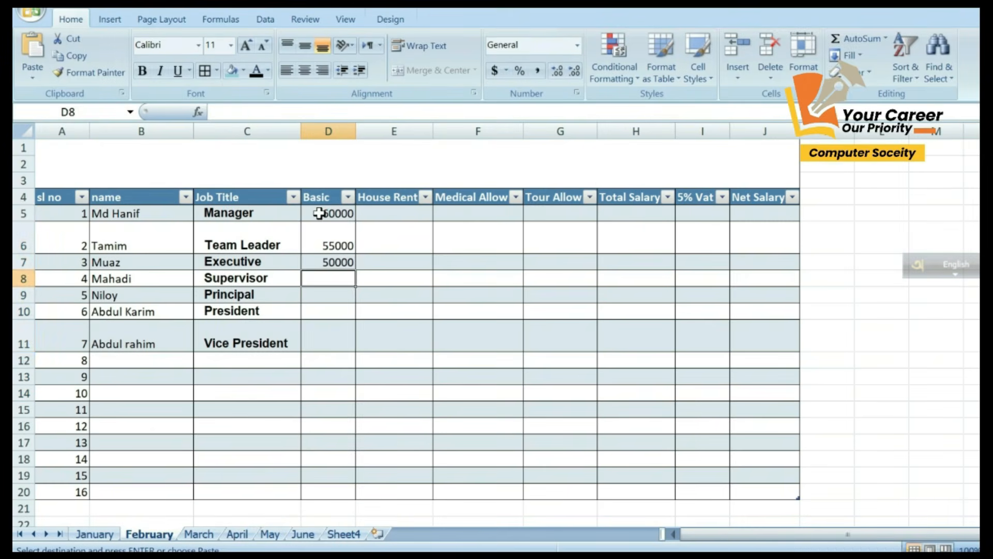
pyautogui.moveTo(321, 213); pyautogui.dragTo(324, 342)
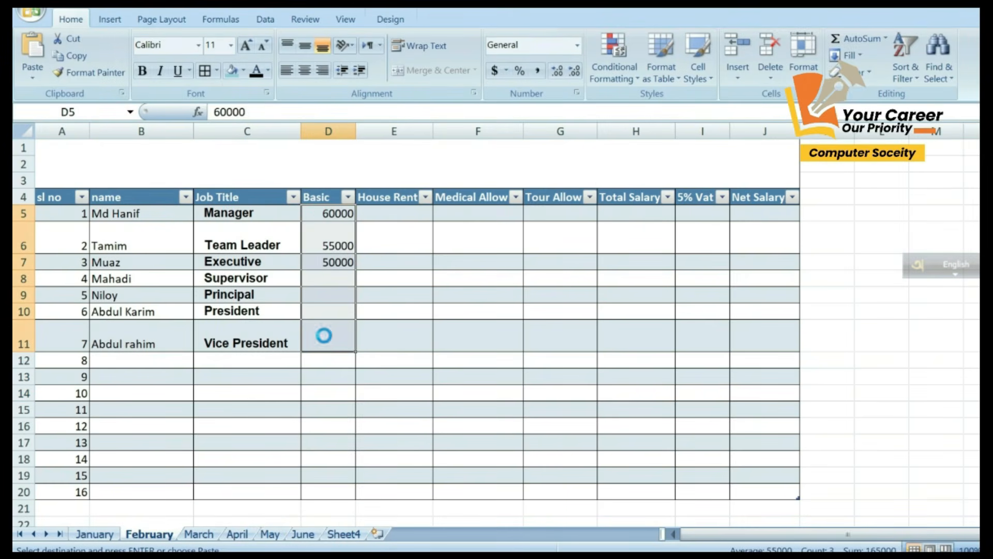
pyautogui.hotkey('ctrl', 'v')
# Add a rate note beside the table with House in L6 and 40% in M6.
pyautogui.click(880, 236)
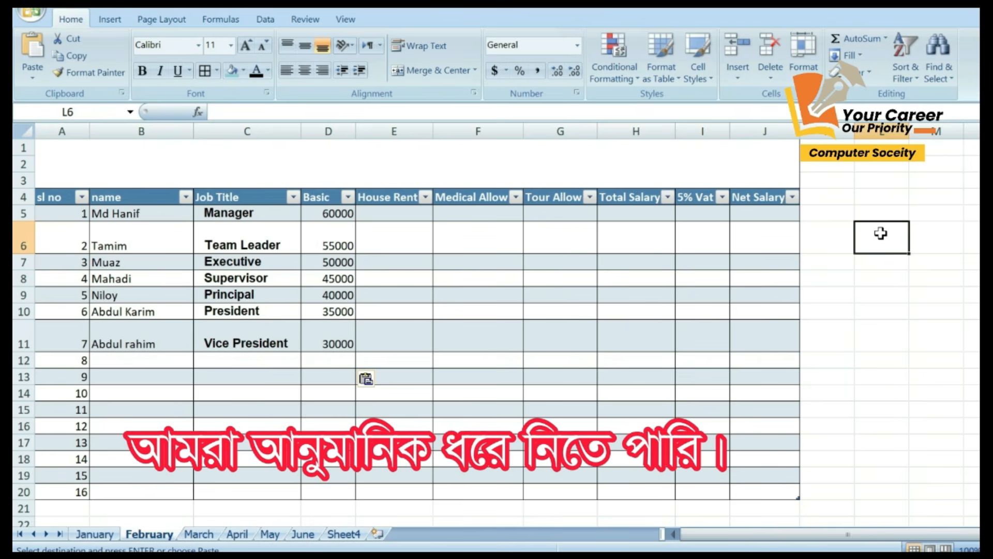
pyautogui.write('House')
pyautogui.press('Tab')
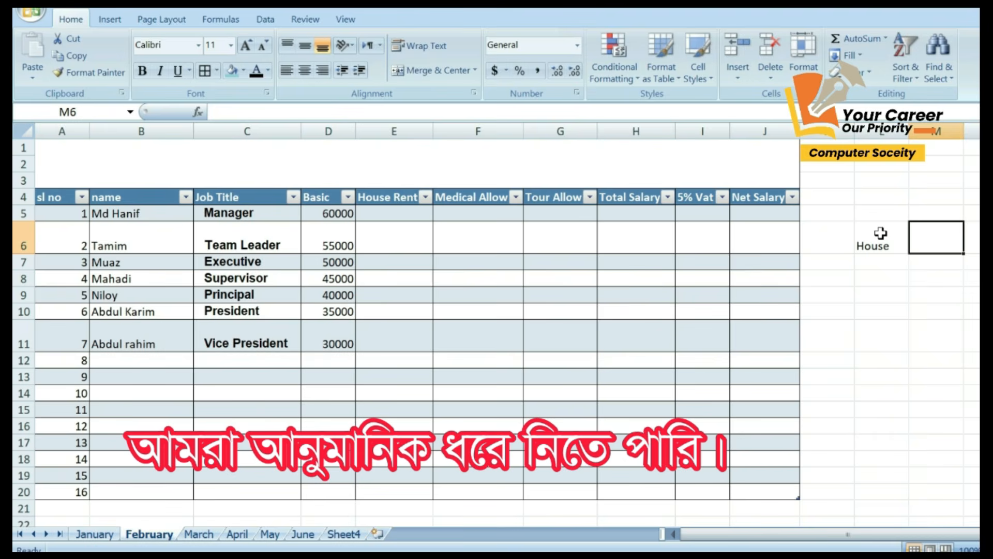
pyautogui.write('40%')
pyautogui.press('Return')
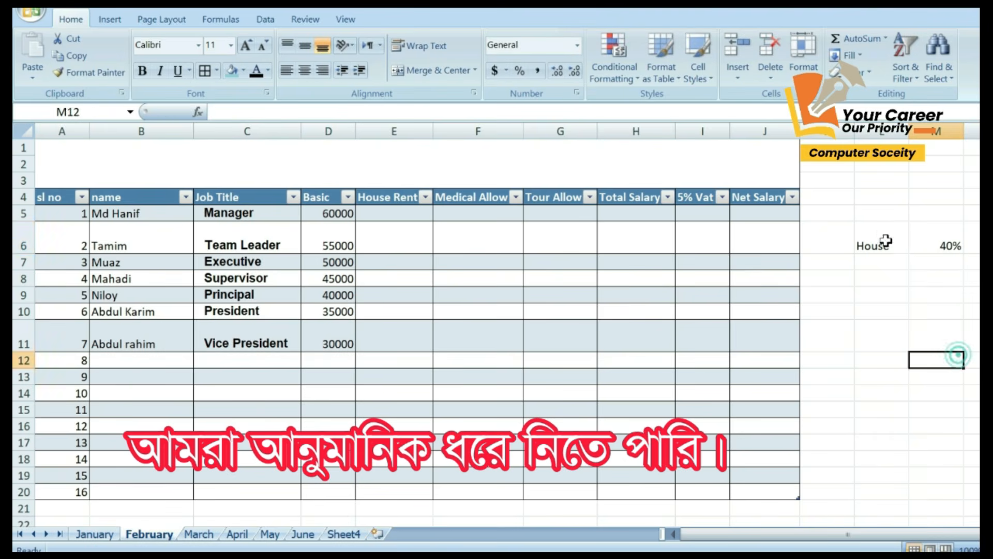
pyautogui.click(884, 239)
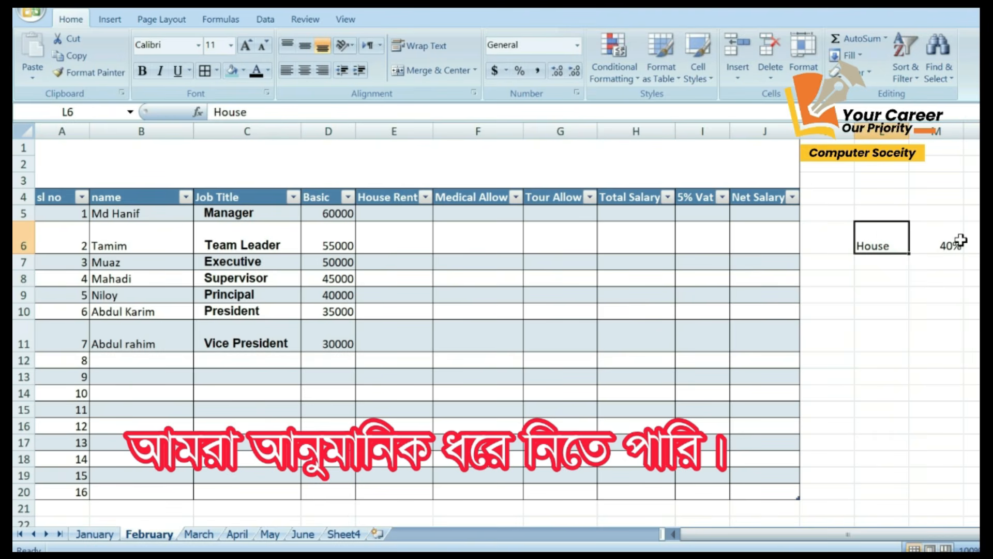
# Enter the label Medical in L8 with the rate 10% in M8.
pyautogui.click(878, 277)
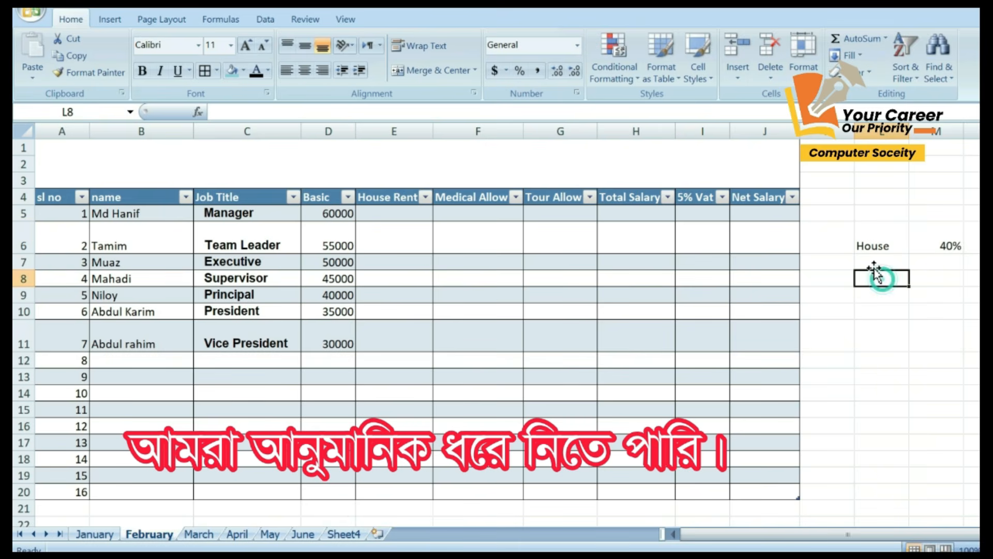
pyautogui.write('Med')
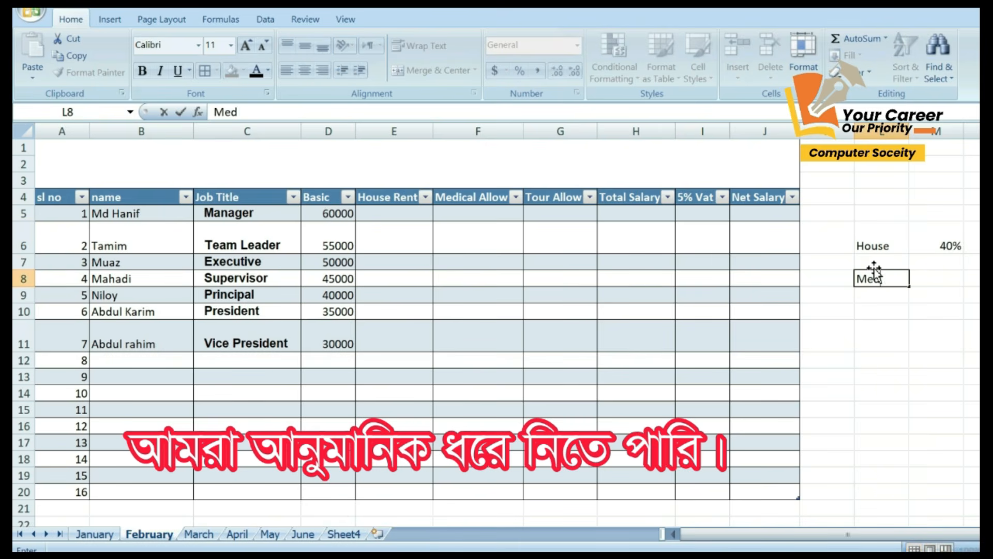
pyautogui.write('ucal')
pyautogui.press('Tab')
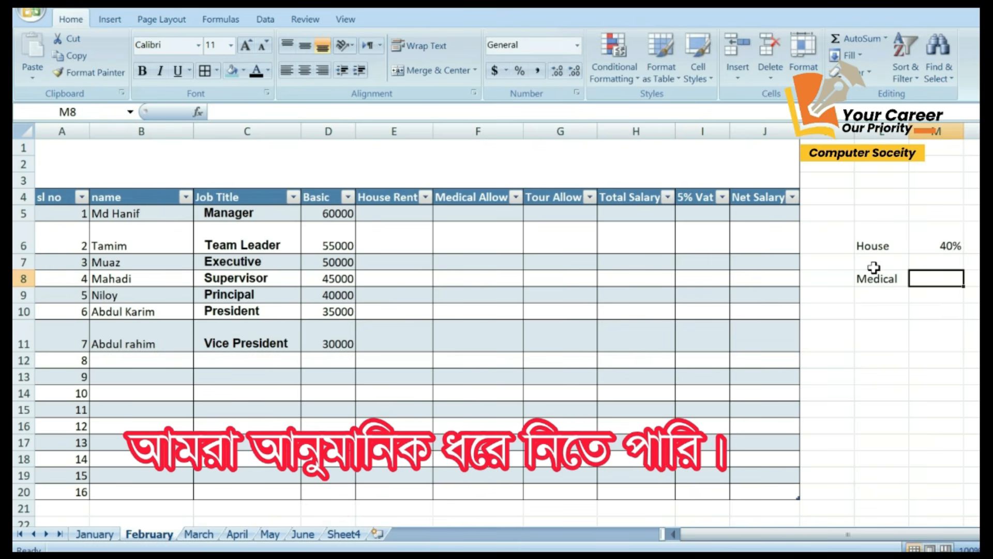
pyautogui.write('10%')
pyautogui.press('Return')
# Add the labels Tour and Vat in L9:L10, each with a 5% rate in M9:M10.
pyautogui.write('T')
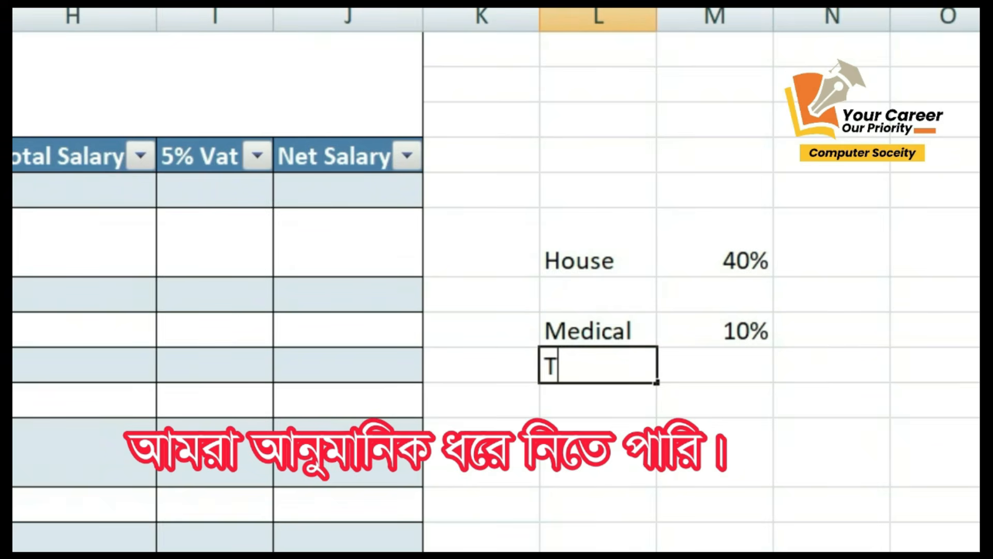
pyautogui.write('our')
pyautogui.press('Tab')
pyautogui.write('5')
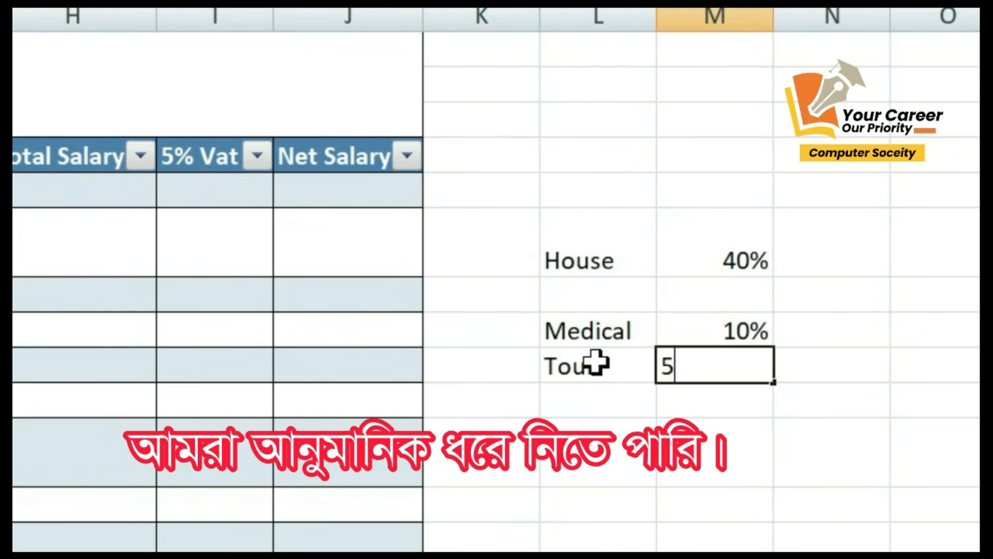
pyautogui.write('%')
pyautogui.press('Return')
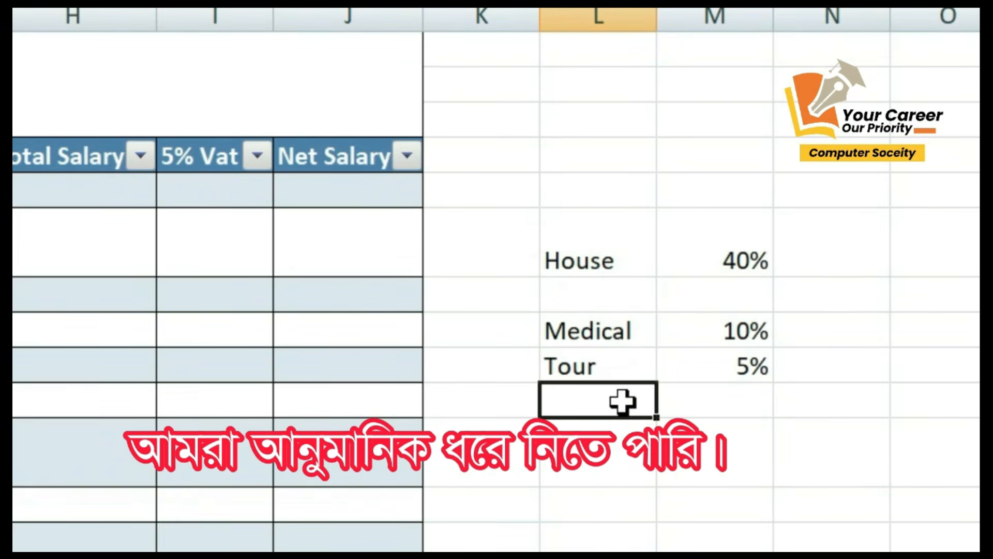
pyautogui.write('Vat')
pyautogui.press('Tab')
pyautogui.write('5')
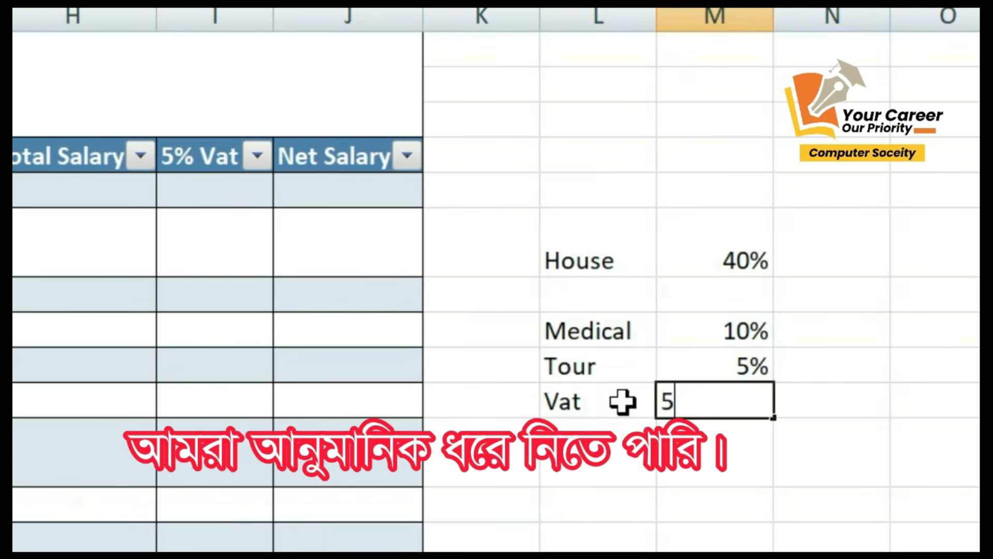
pyautogui.write('%')
pyautogui.click(604, 502)
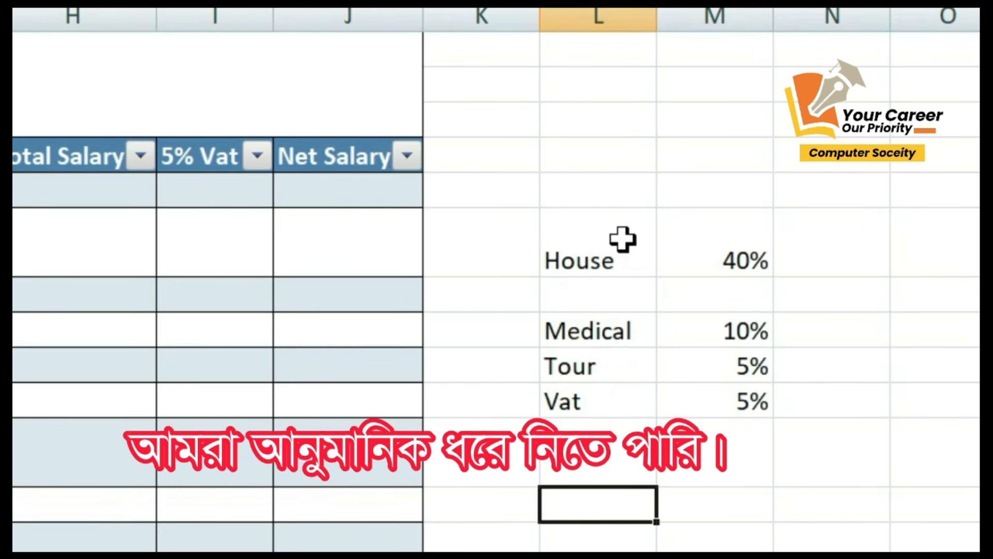
pyautogui.moveTo(576, 256); pyautogui.dragTo(705, 256)
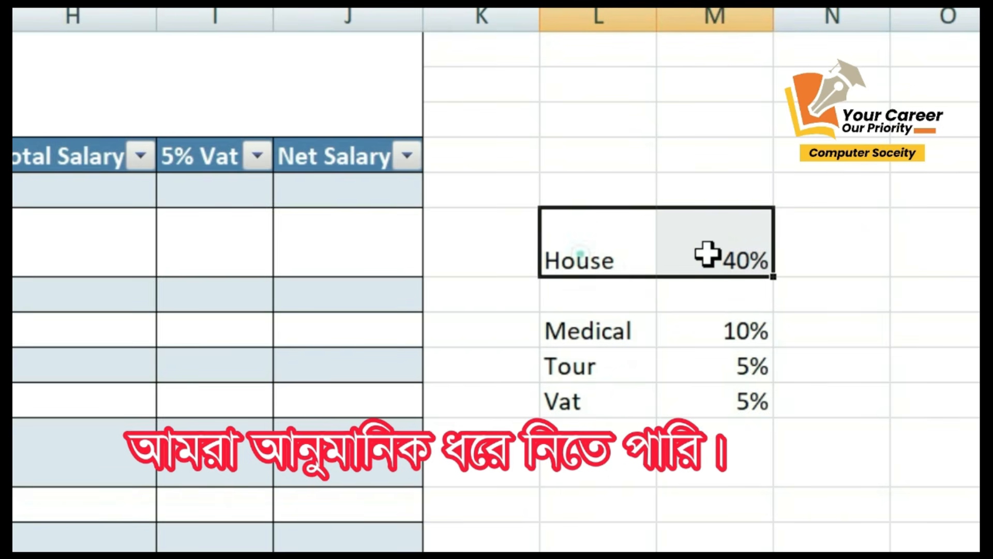
pyautogui.click(614, 331)
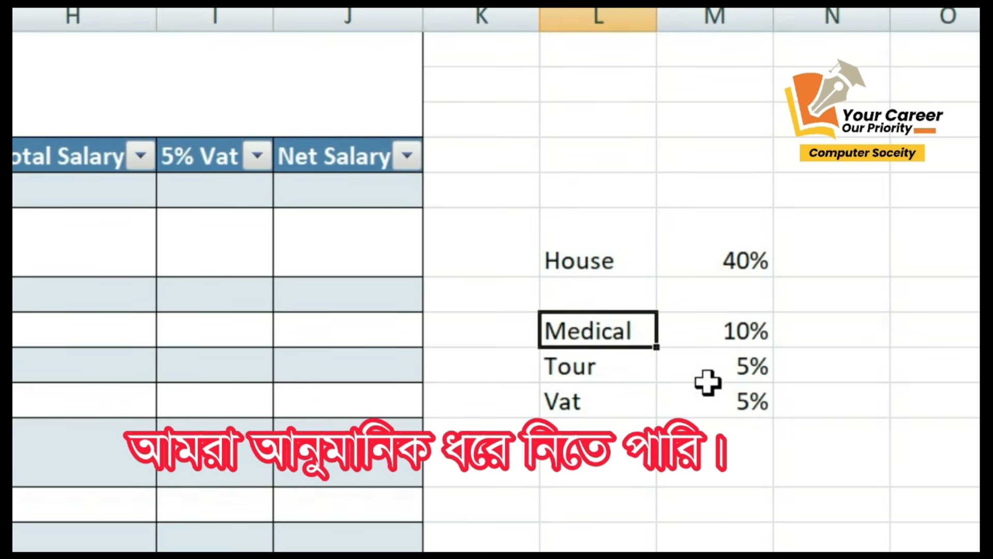
pyautogui.click(620, 370)
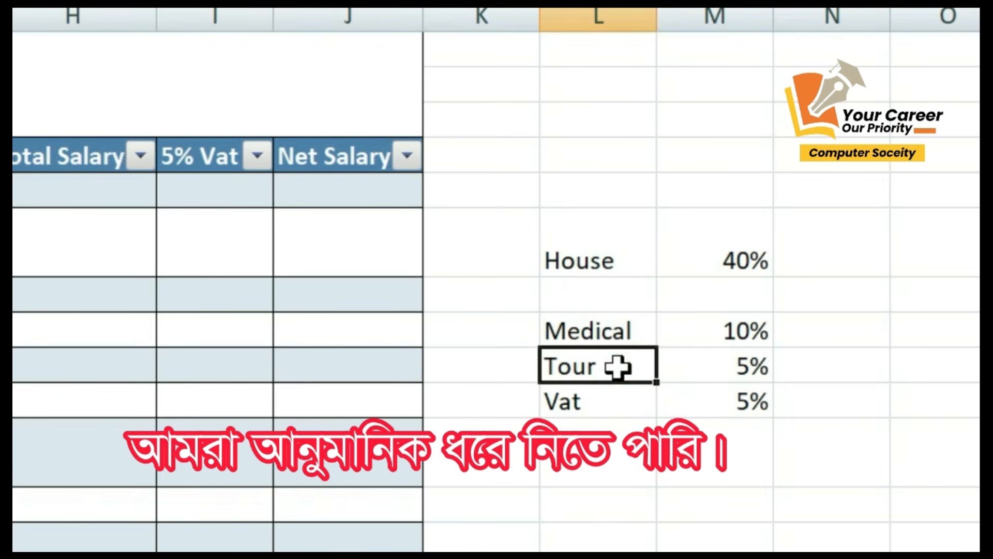
pyautogui.click(623, 398)
pyautogui.press('Right')
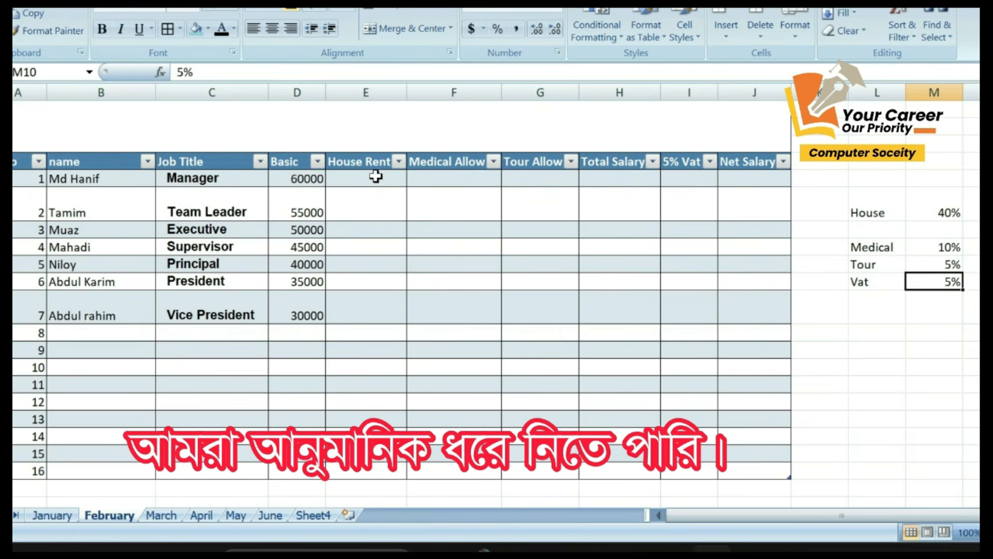
# Calculate House Rent from E5 down the table column as the row's Basic salary multiplied by 40%.
pyautogui.click(375, 177)
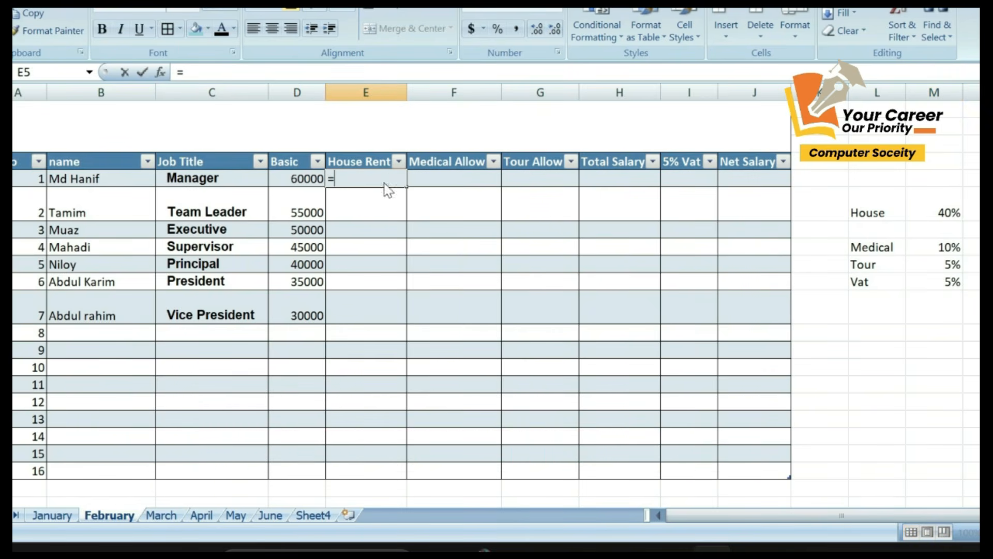
pyautogui.write('=')
pyautogui.click(299, 177)
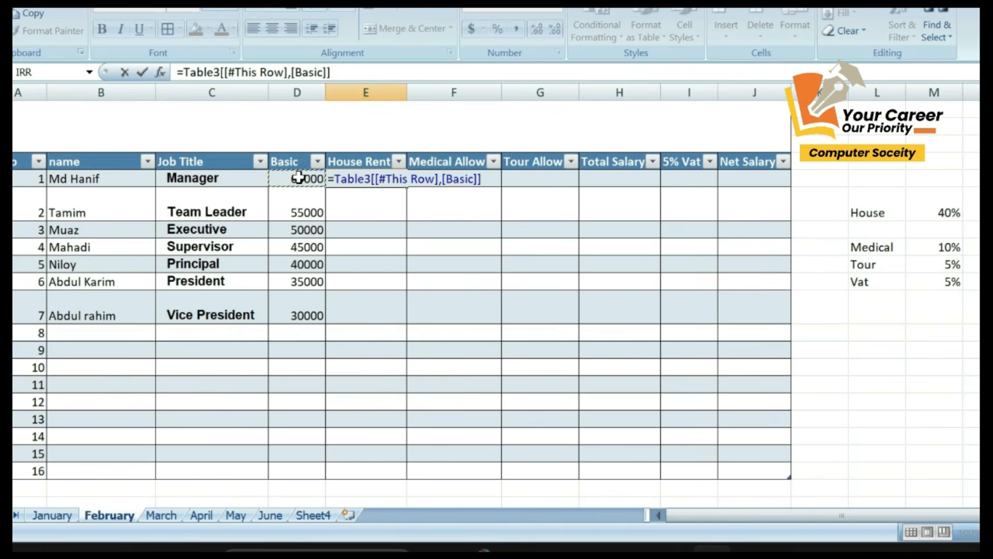
pyautogui.write('*40%')
pyautogui.press('Return')
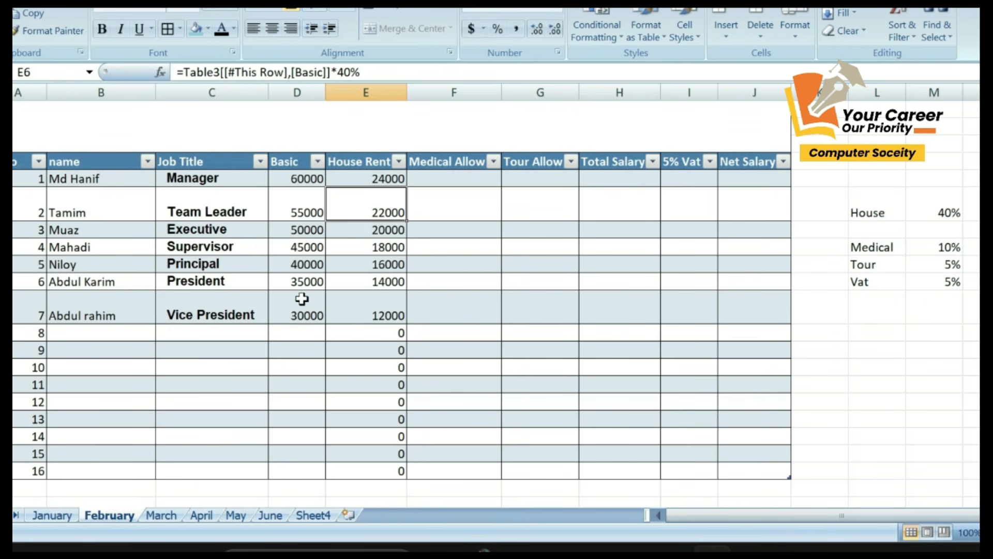
# Calculate Medical Allow from F5 down the table column as the row's Basic salary multiplied by 10%.
pyautogui.click(458, 180)
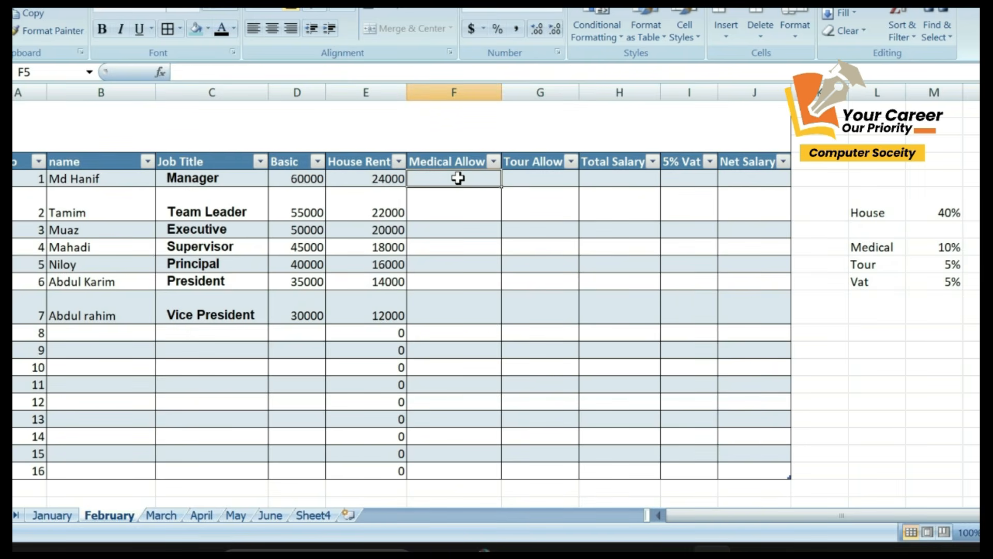
pyautogui.write('=')
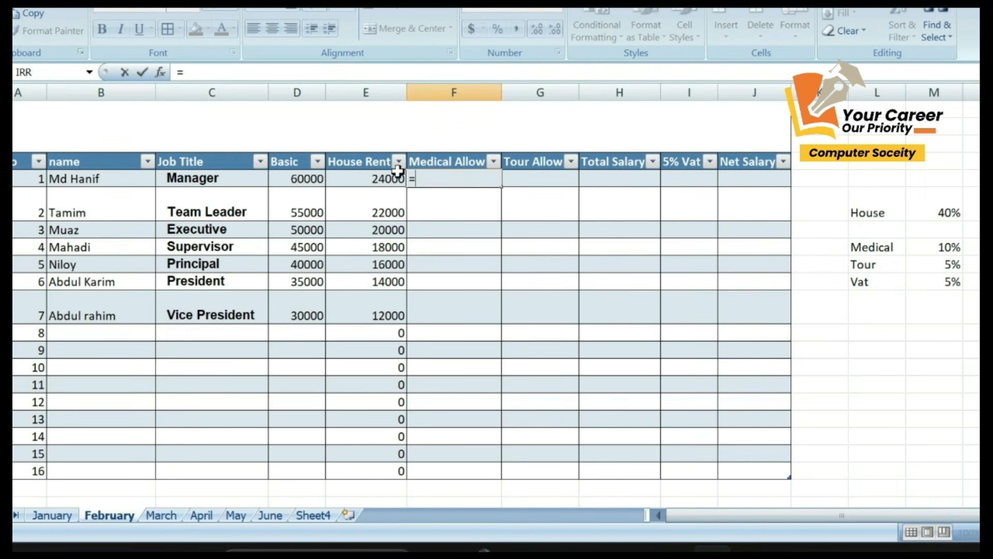
pyautogui.click(293, 176)
pyautogui.write('*10')
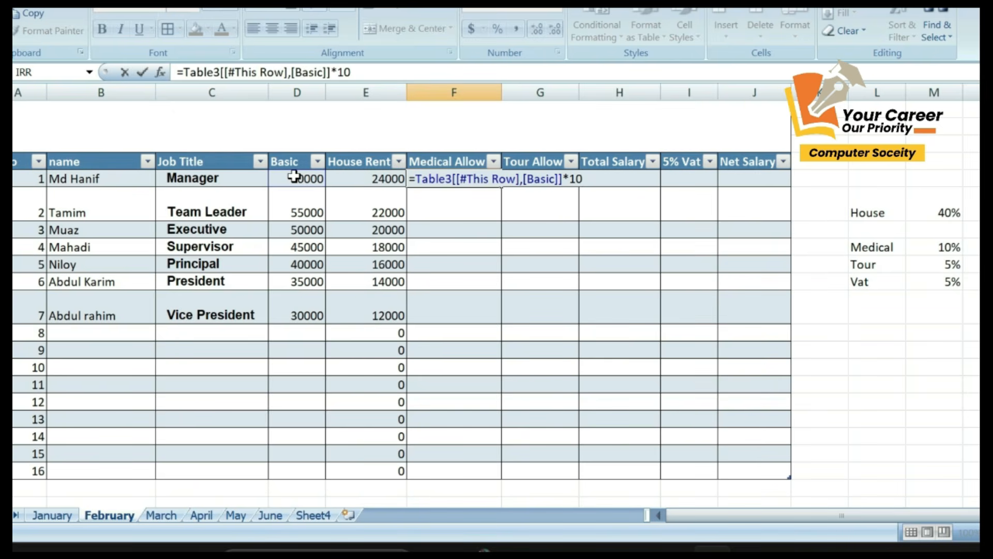
pyautogui.write('%')
pyautogui.press('Return')
# Calculate Tour Allow from G5 down the table column as the row's Basic salary multiplied by 5%.
pyautogui.click(347, 304)
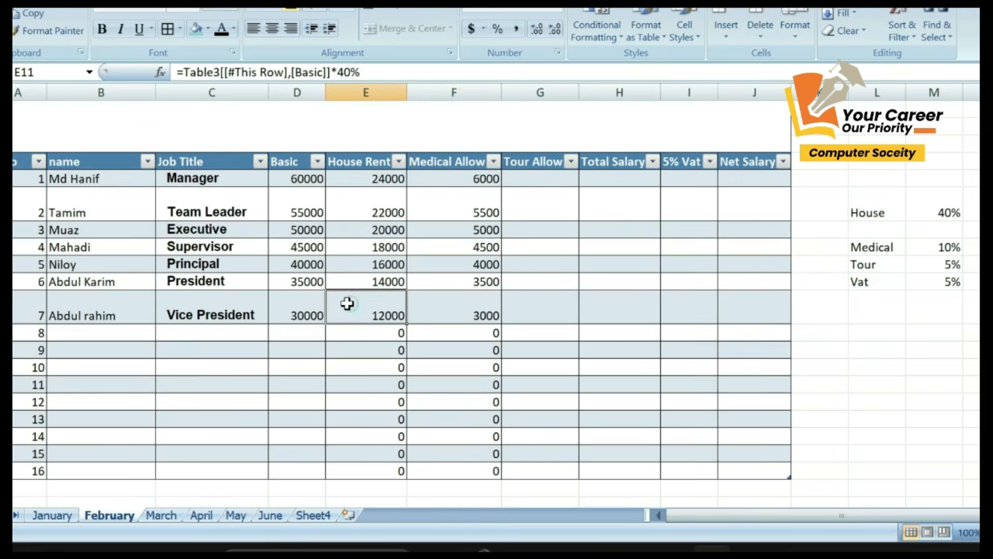
pyautogui.scroll(-3, 262, 337)
pyautogui.scroll(3, 403, 306)
pyautogui.click(562, 182)
pyautogui.write('=')
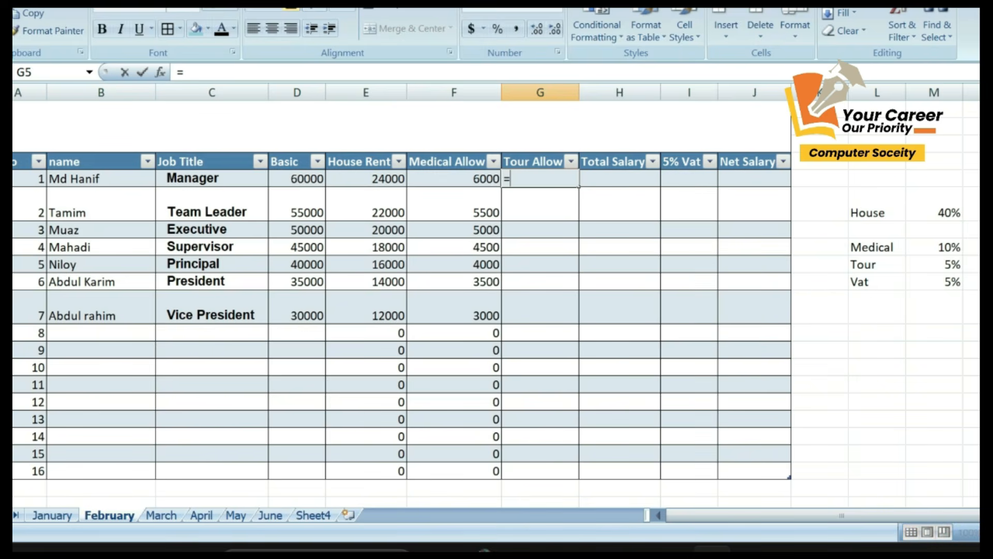
pyautogui.click(297, 179)
pyautogui.write('*')
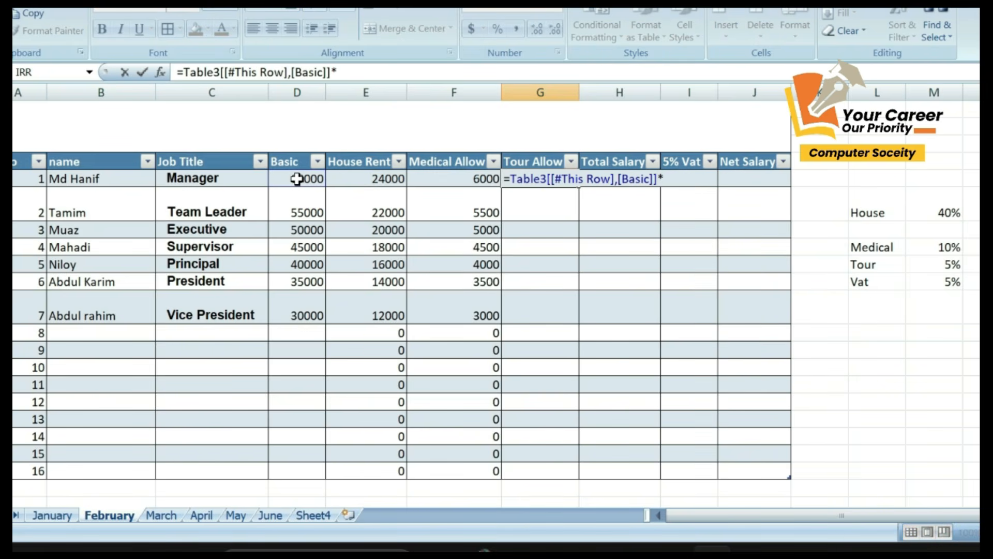
pyautogui.write('5%')
pyautogui.press('Return')
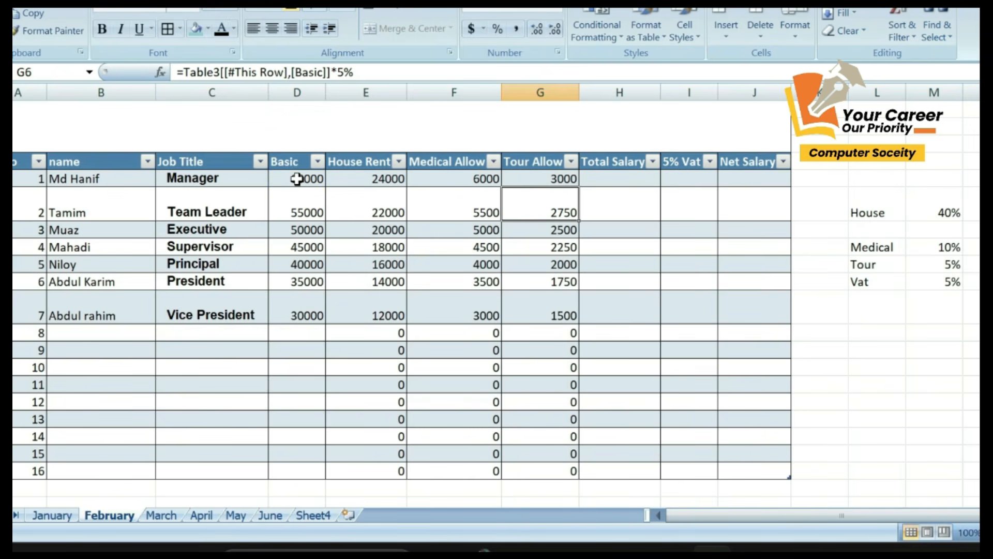
# Try a hand-written SUM formula in H5 adding Basic through Tour Allow for Total Salary, and undo it.
pyautogui.click(611, 178)
pyautogui.write('=')
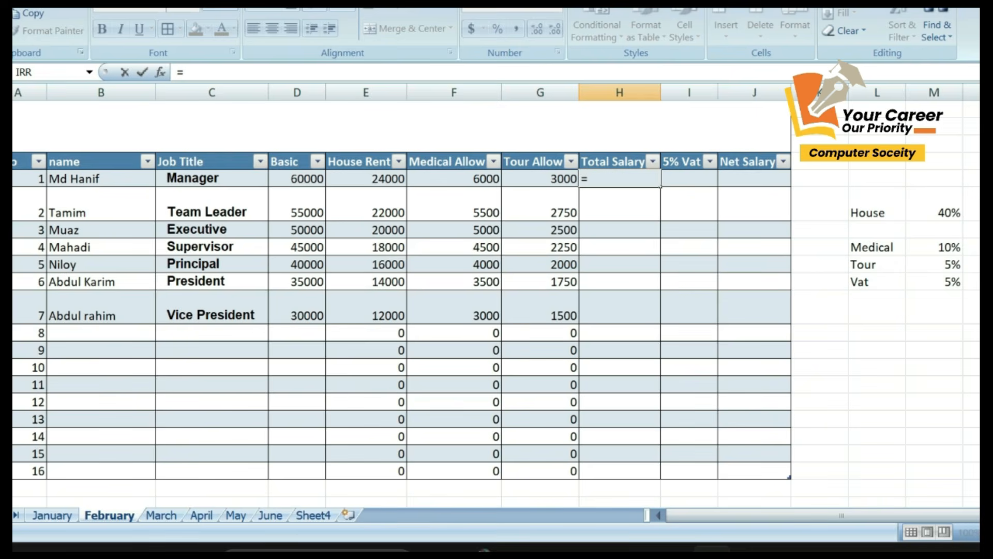
pyautogui.write('sum(')
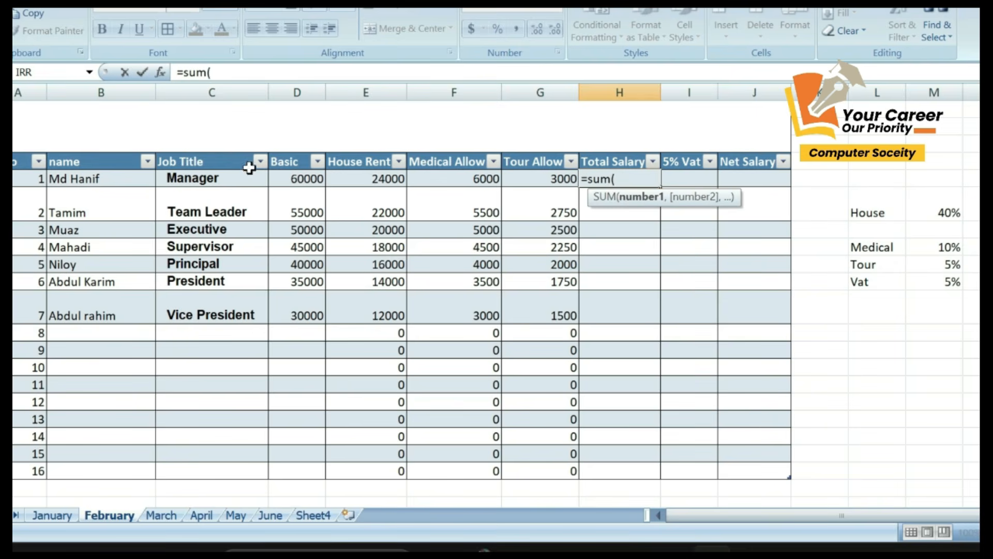
pyautogui.moveTo(316, 185); pyautogui.dragTo(569, 195)
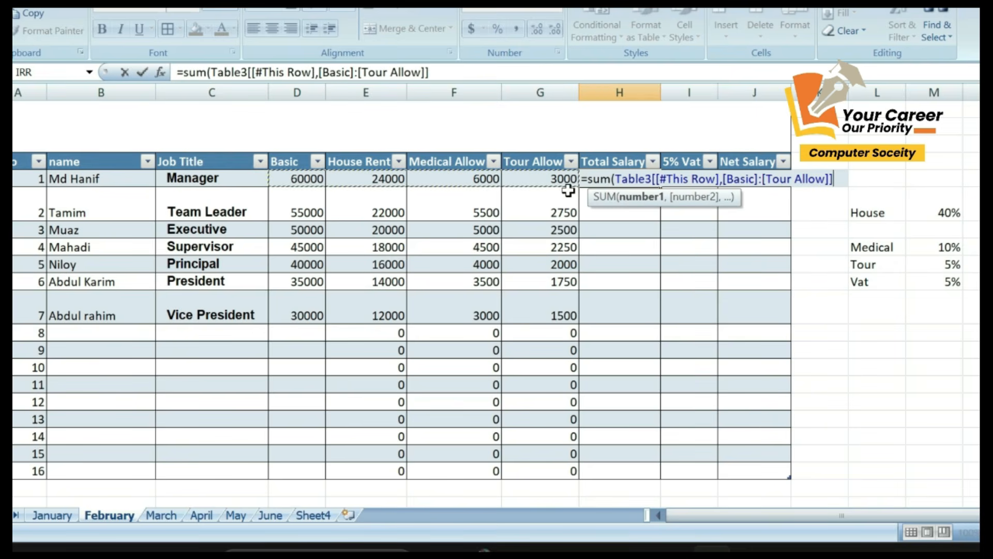
pyautogui.write(')')
pyautogui.press('Return')
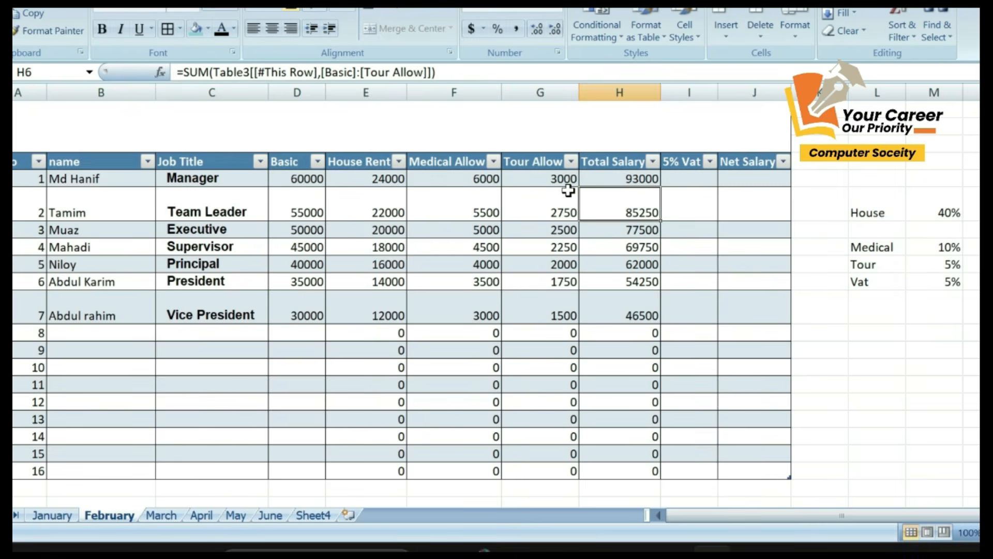
pyautogui.hotkey('ctrl', 'z')
# Calculate Total Salary from H5 down the table column by AutoSumming each row's Basic through Tour Allow.
pyautogui.click(657, 227)
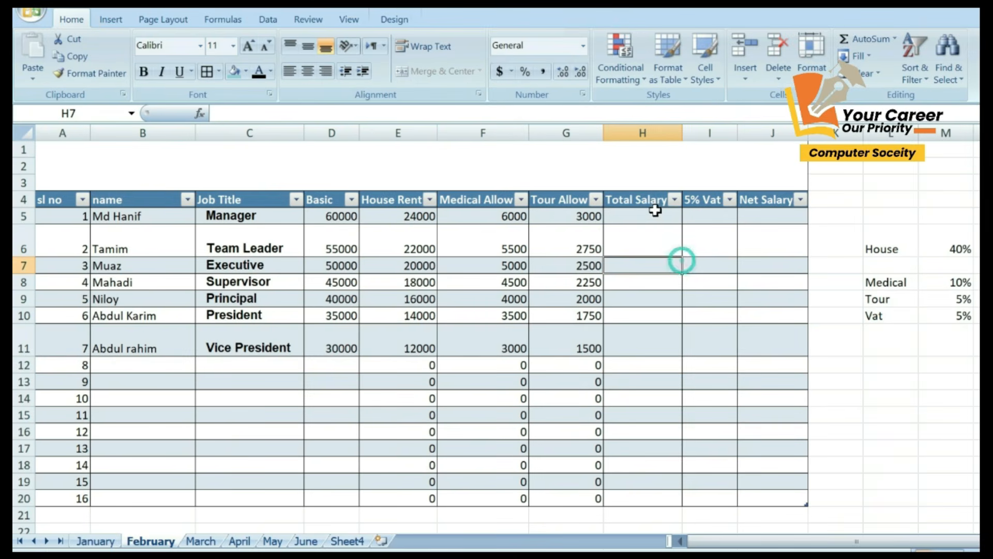
pyautogui.click(655, 217)
pyautogui.click(217, 19)
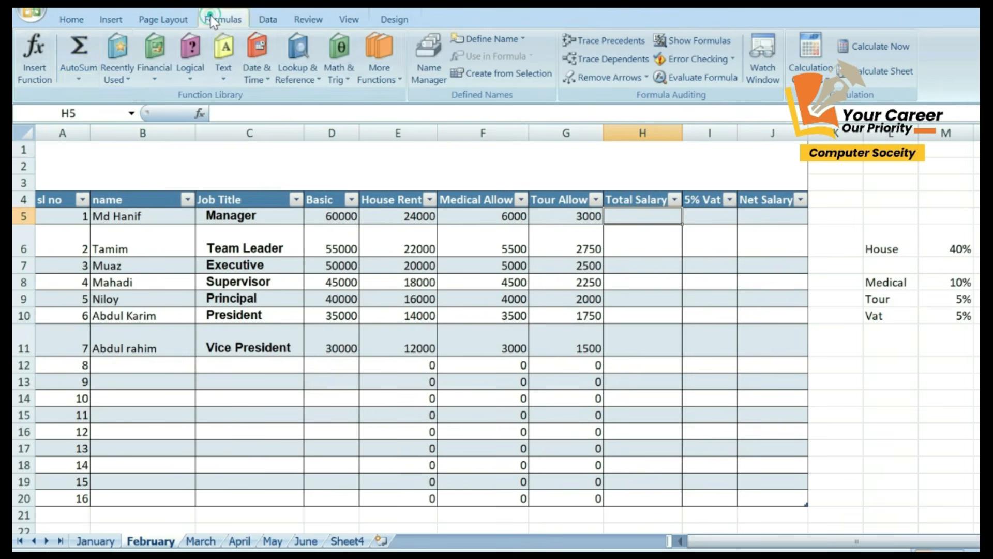
pyautogui.click(63, 43)
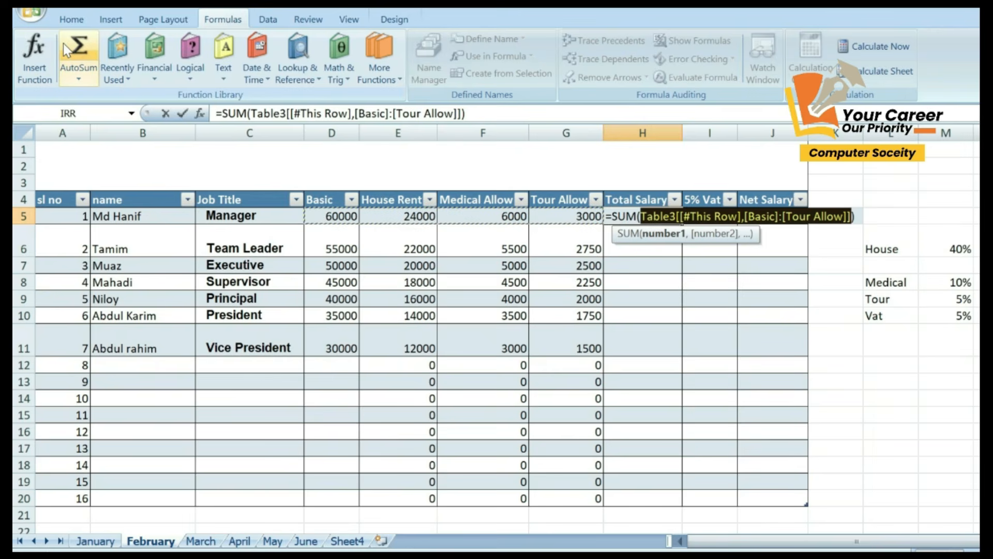
pyautogui.press('Return')
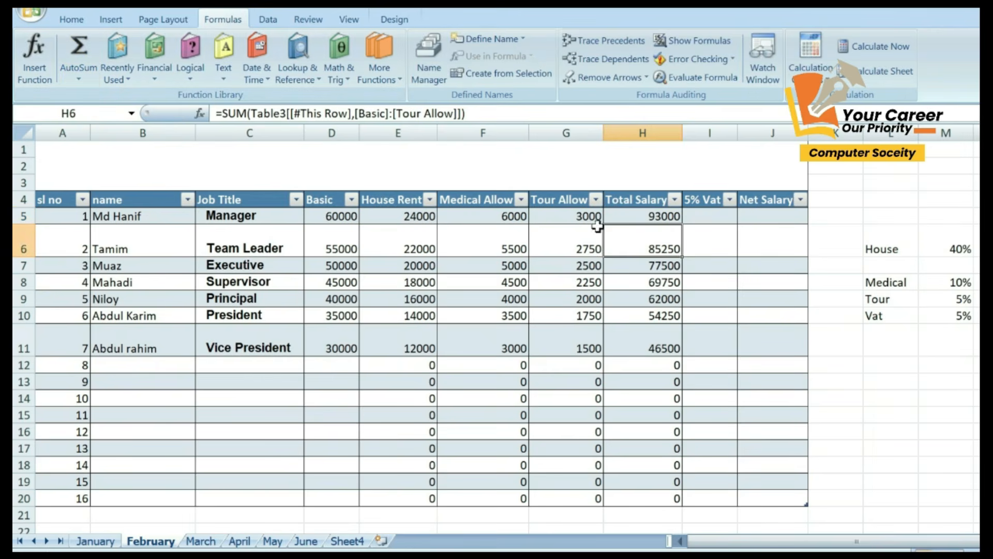
# Calculate 5% Vat from I5 down the table column as the row's Total Salary multiplied by 5%.
pyautogui.click(700, 220)
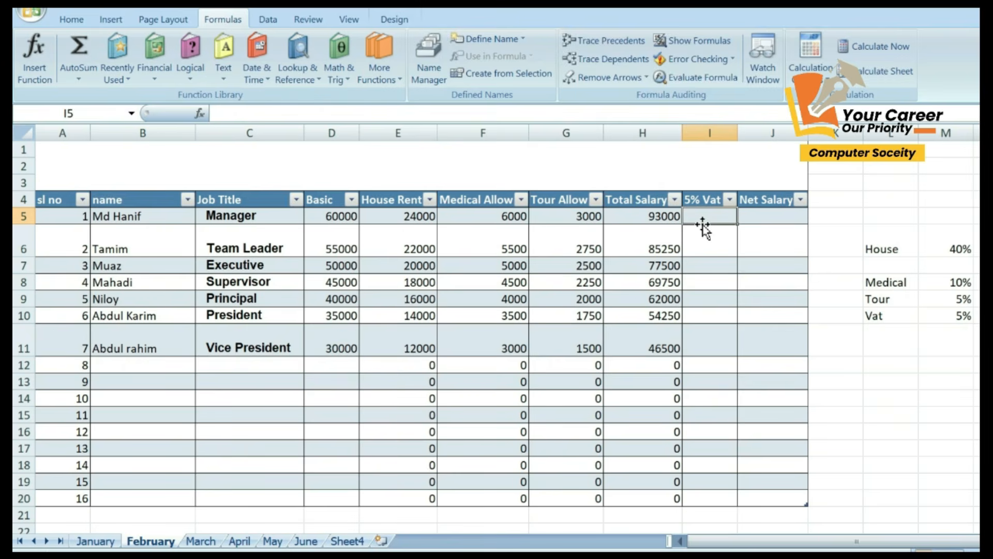
pyautogui.write('=')
pyautogui.click(658, 216)
pyautogui.write('*')
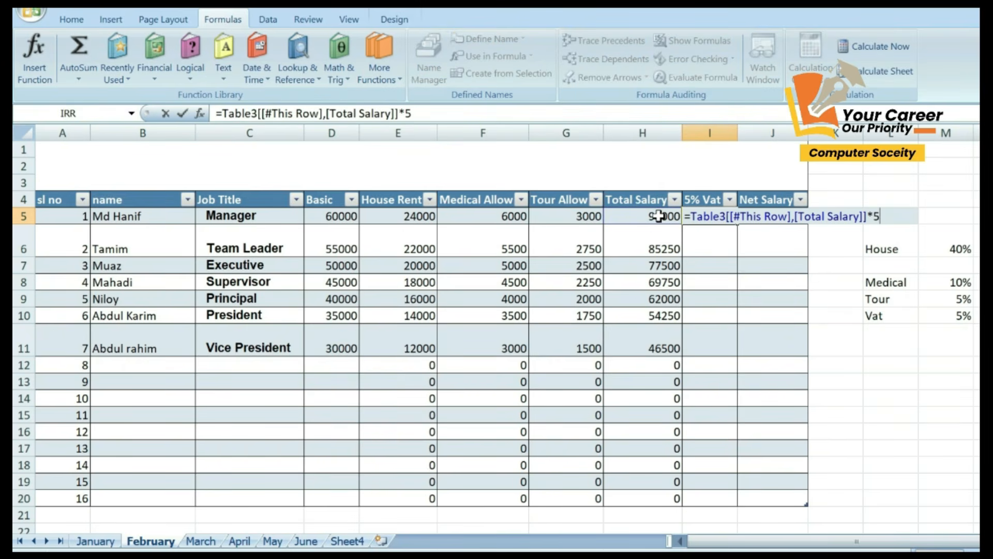
pyautogui.press('Return')
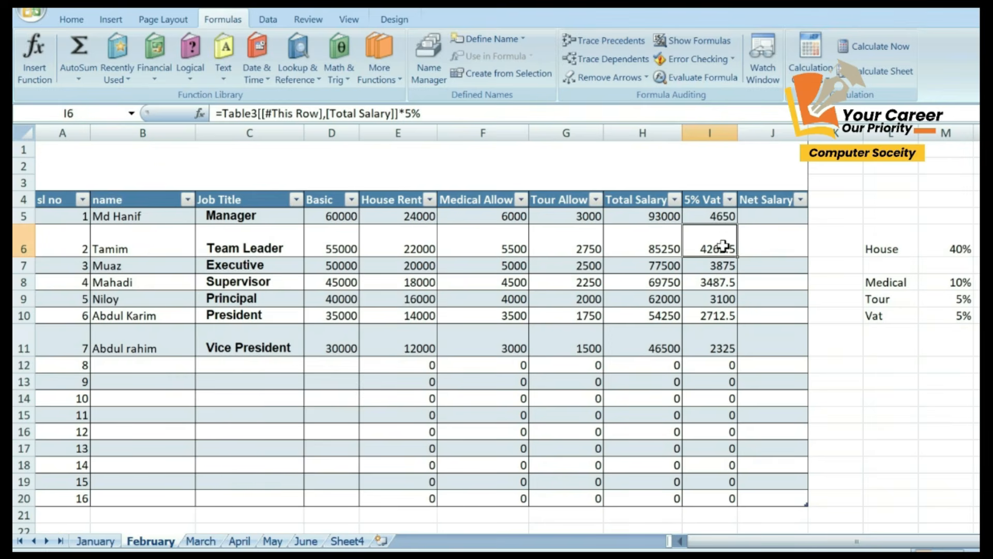
pyautogui.moveTo(721, 215); pyautogui.dragTo(713, 358)
# Calculate Net Salary from J5 down the table column as the row's Total Salary minus its 5% Vat.
pyautogui.click(773, 214)
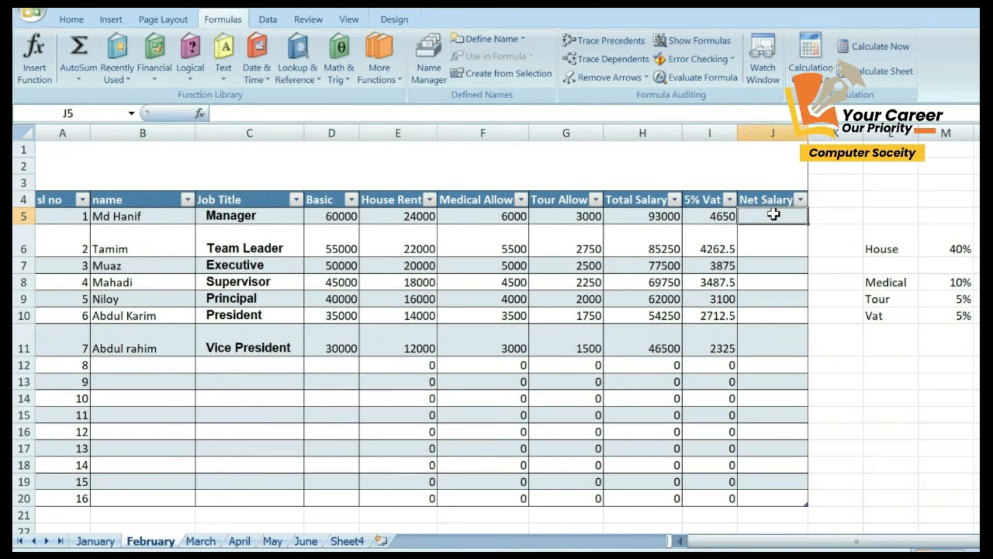
pyautogui.click(619, 218)
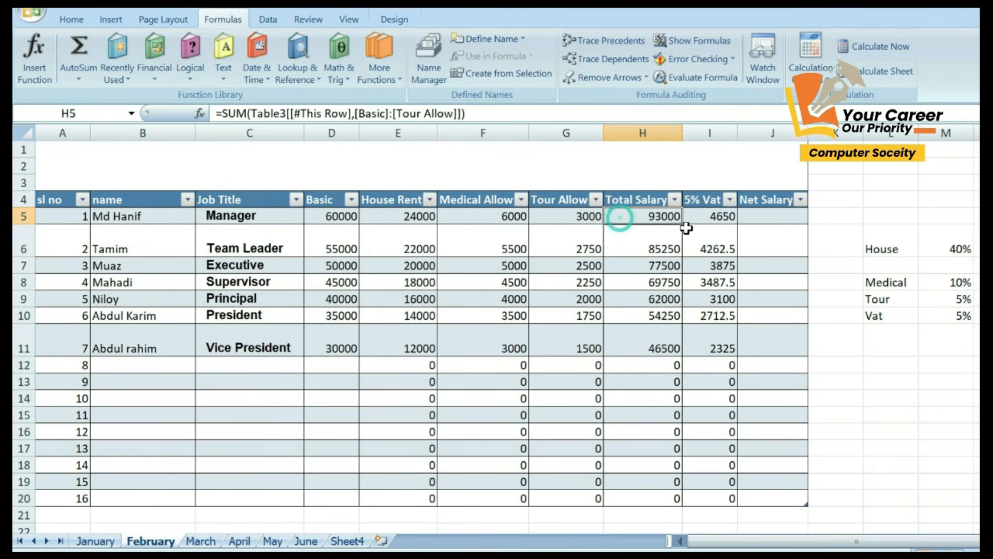
pyautogui.click(714, 220)
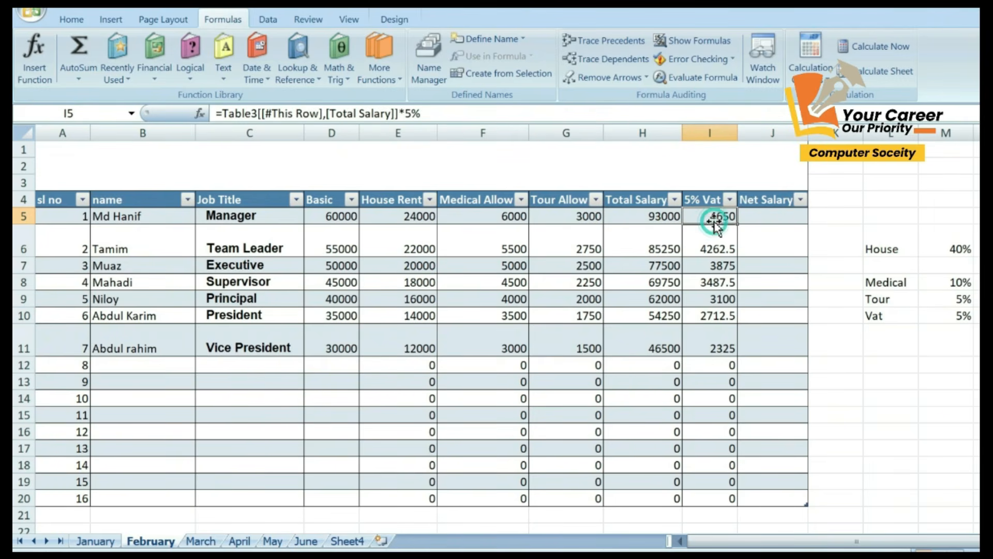
pyautogui.click(784, 223)
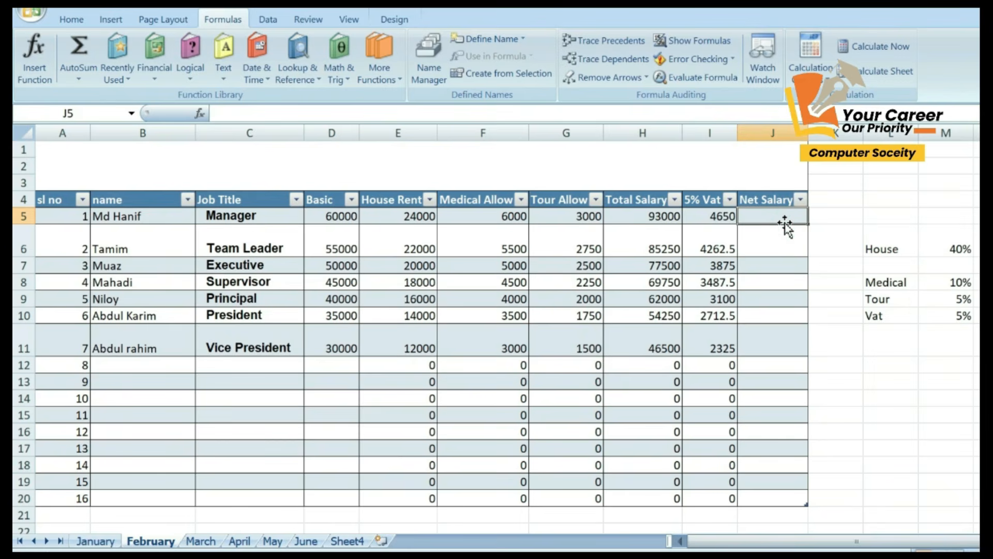
pyautogui.write('=')
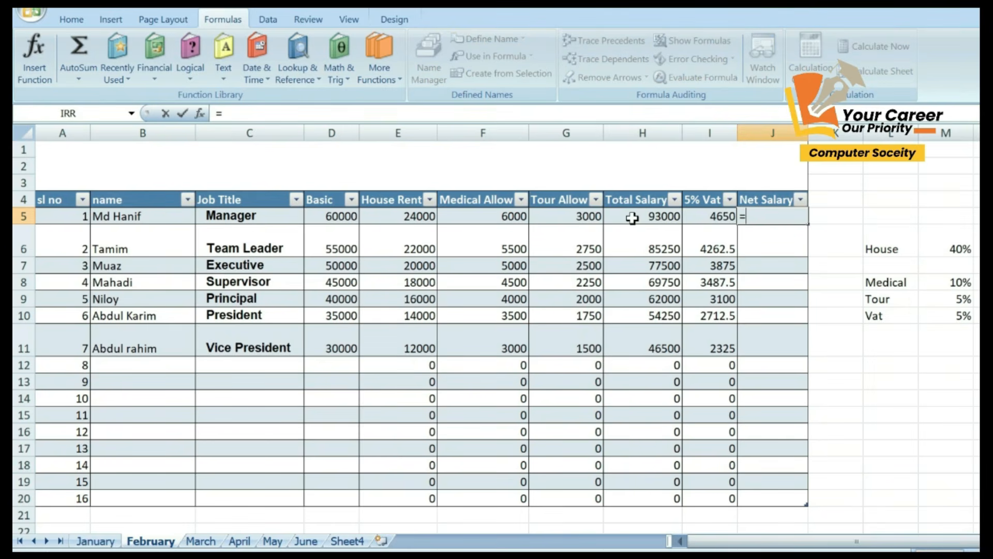
pyautogui.click(632, 218)
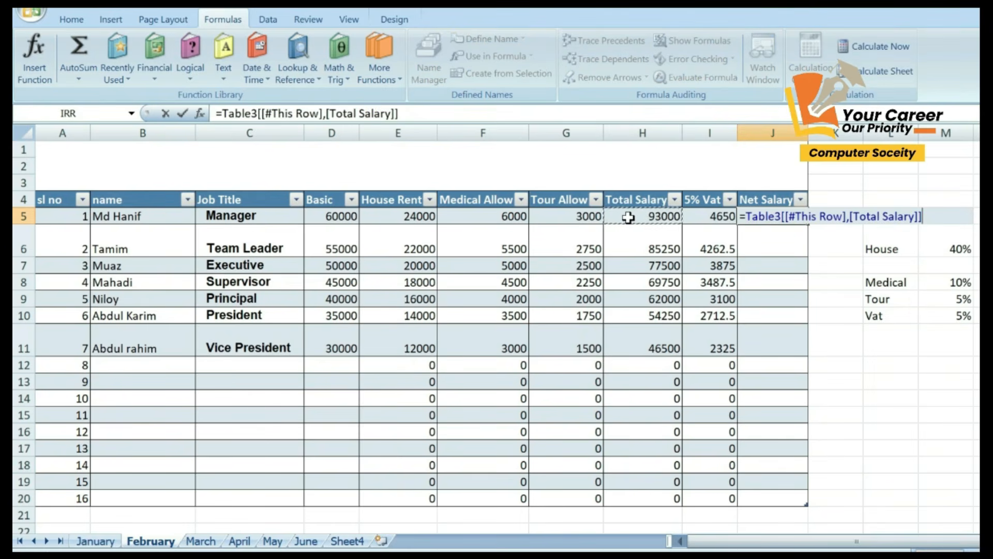
pyautogui.write('-')
pyautogui.click(724, 216)
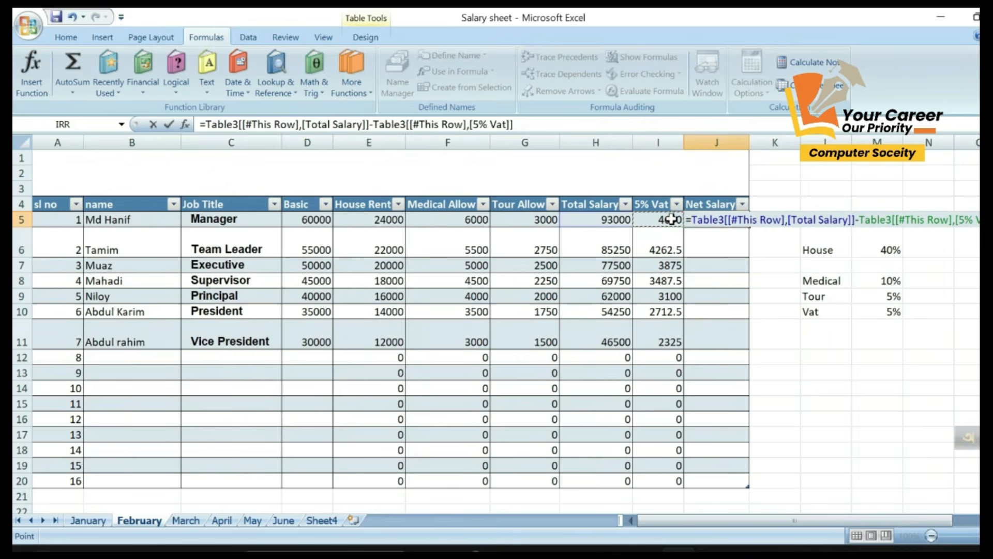
pyautogui.press('Return')
# Enter the label "February totoal Salary" in H22 below the table and merge and center it across H22:I22.
pyautogui.moveTo(592, 508); pyautogui.dragTo(667, 533)
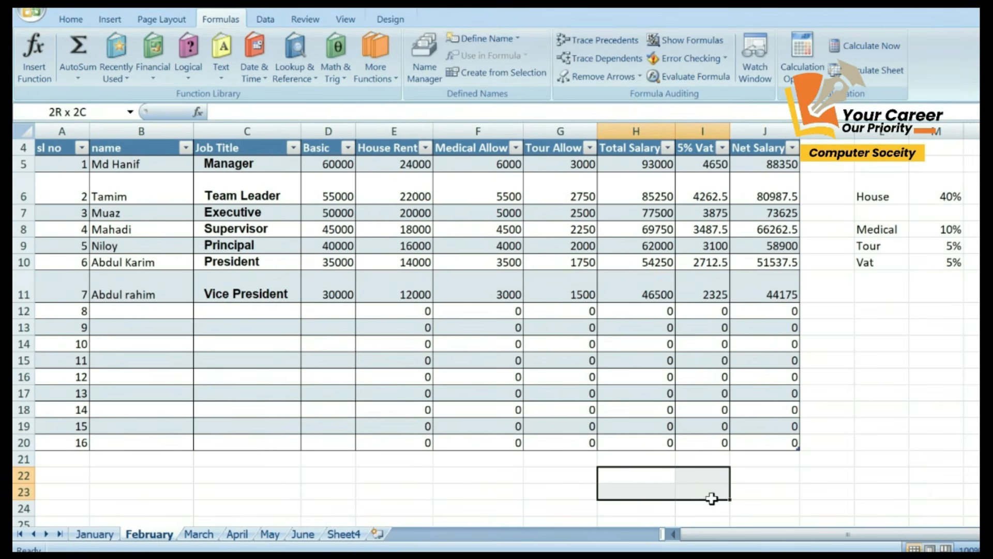
pyautogui.moveTo(712, 498); pyautogui.dragTo(712, 498)
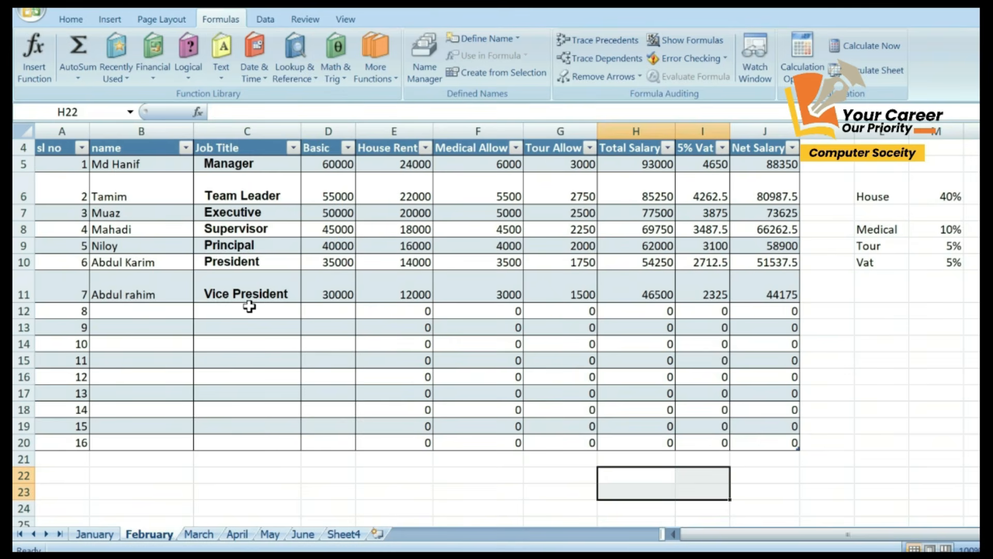
pyautogui.click(644, 480)
pyautogui.write('Februa')
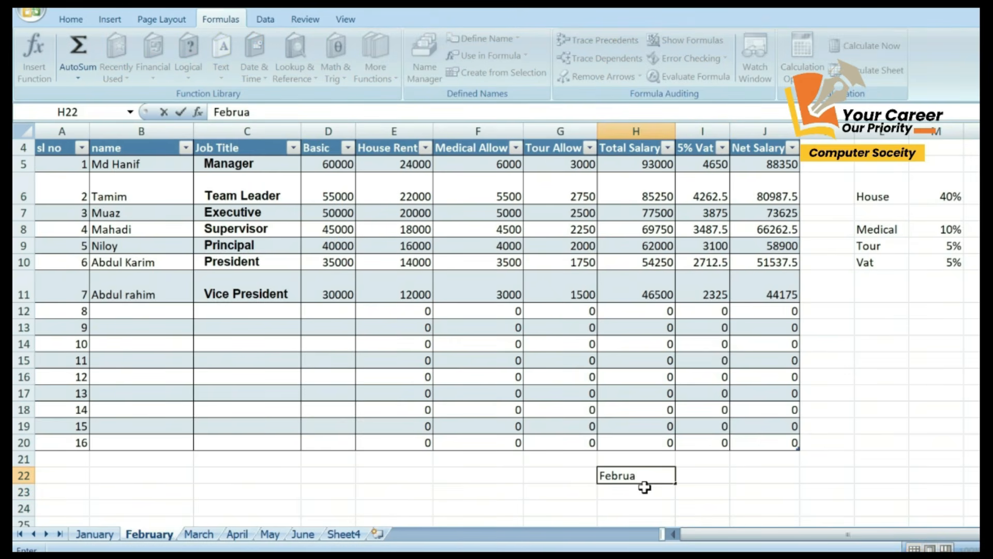
pyautogui.write('ry totoal Salary')
pyautogui.click(735, 509)
pyautogui.moveTo(644, 476); pyautogui.dragTo(703, 481)
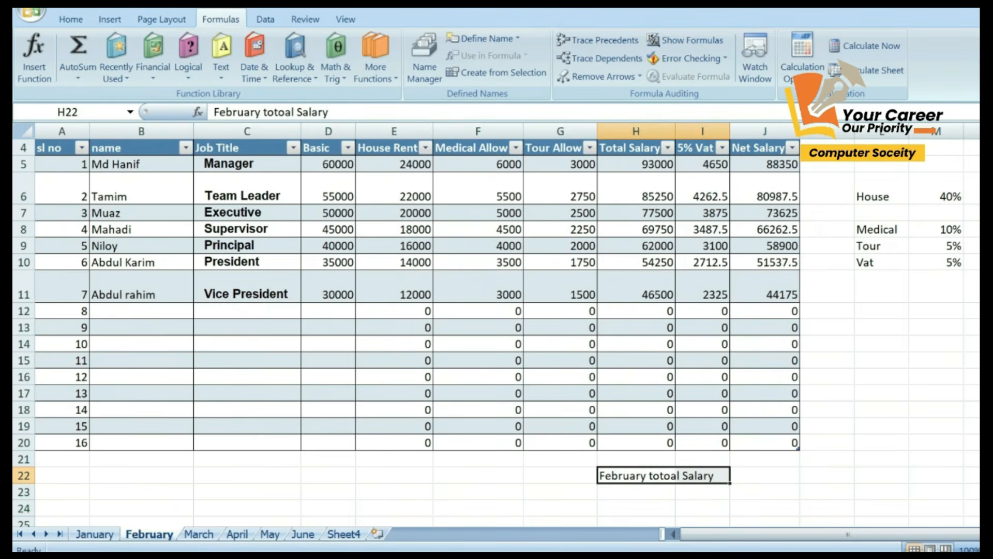
pyautogui.click(71, 19)
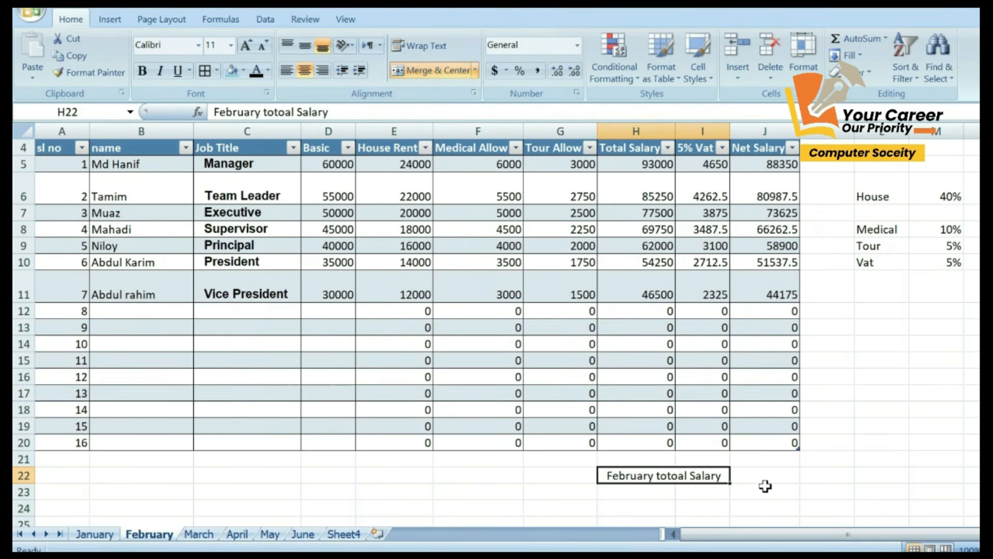
# Sum the table's whole Net Salary column in J22, beside the February total label.
pyautogui.click(765, 475)
pyautogui.write('=')
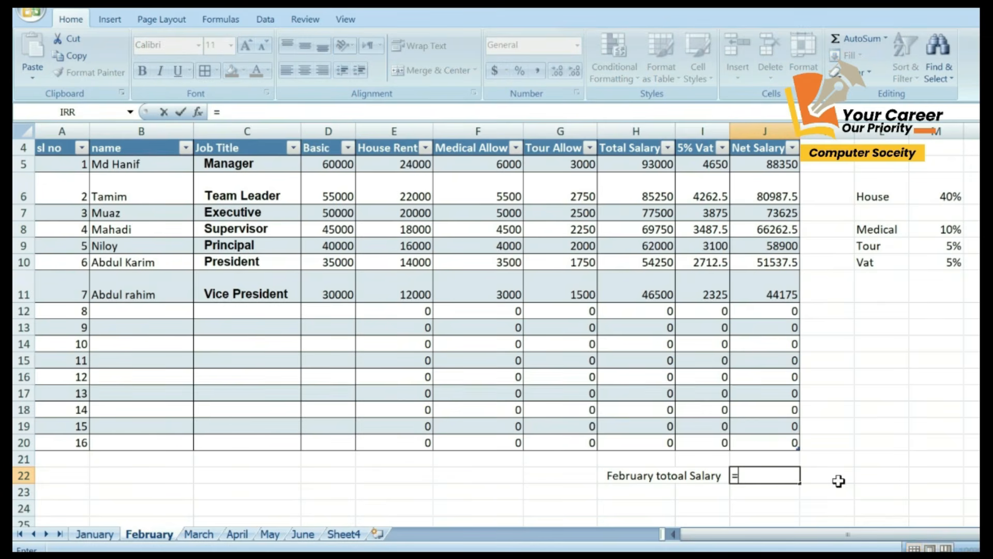
pyautogui.write('sum(')
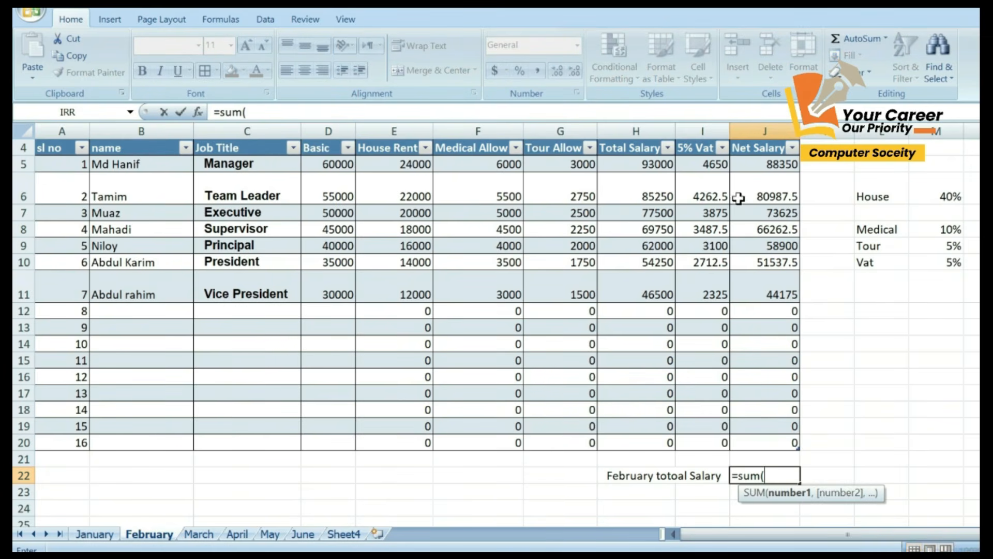
pyautogui.moveTo(764, 164); pyautogui.dragTo(753, 435)
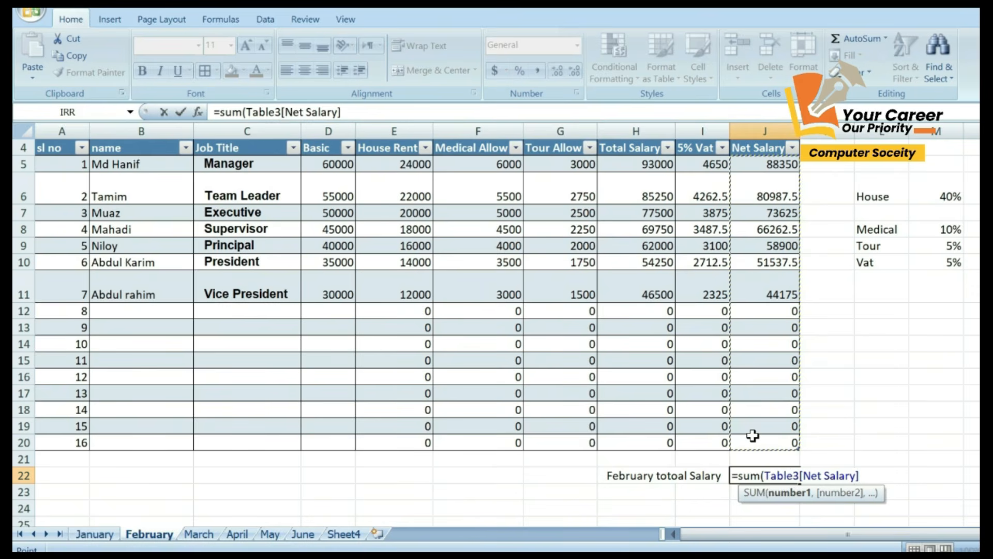
pyautogui.press('Return')
pyautogui.click(764, 478)
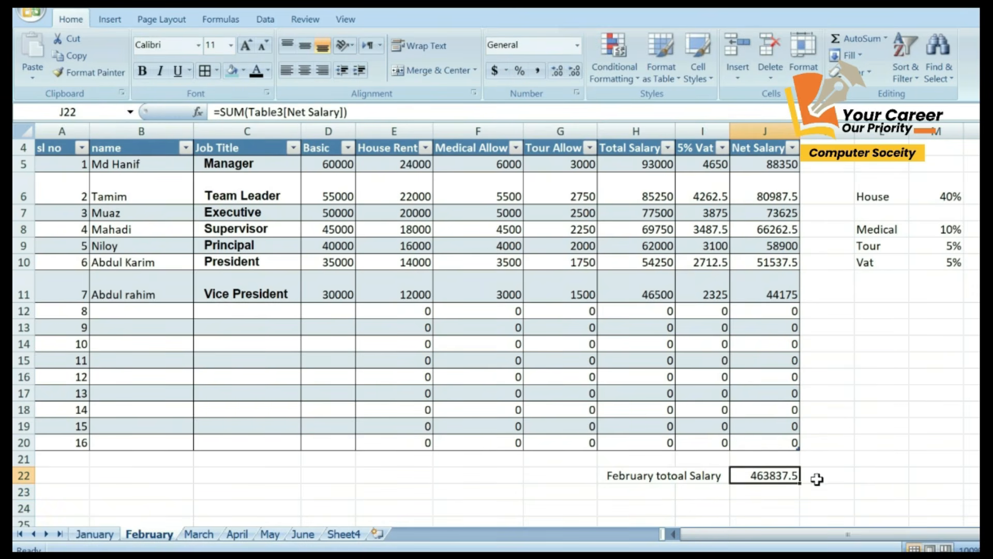
# Enter the title "salary sheet" in the merged cell A1 above the table.
pyautogui.scroll(1, 422, 174)
pyautogui.click(421, 175)
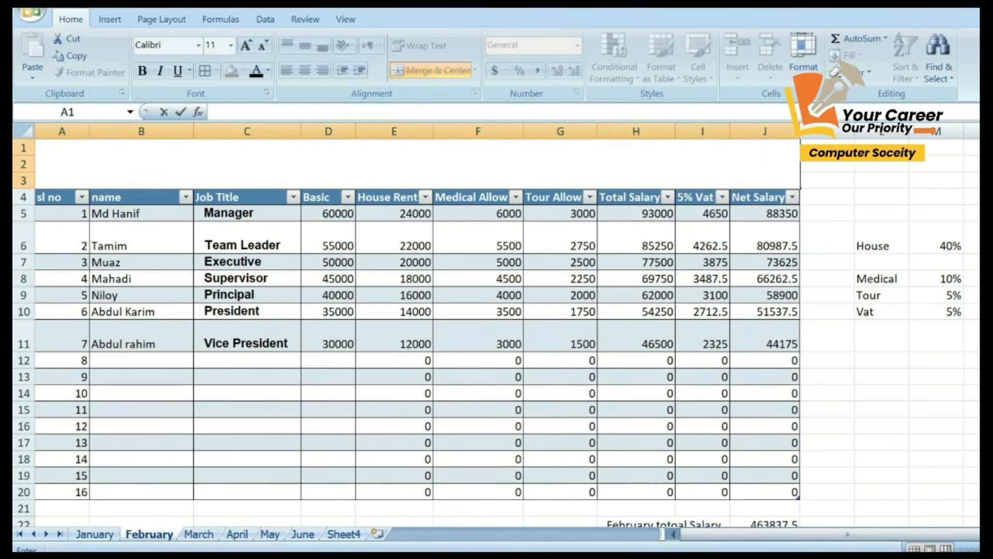
pyautogui.write('salary sheet')
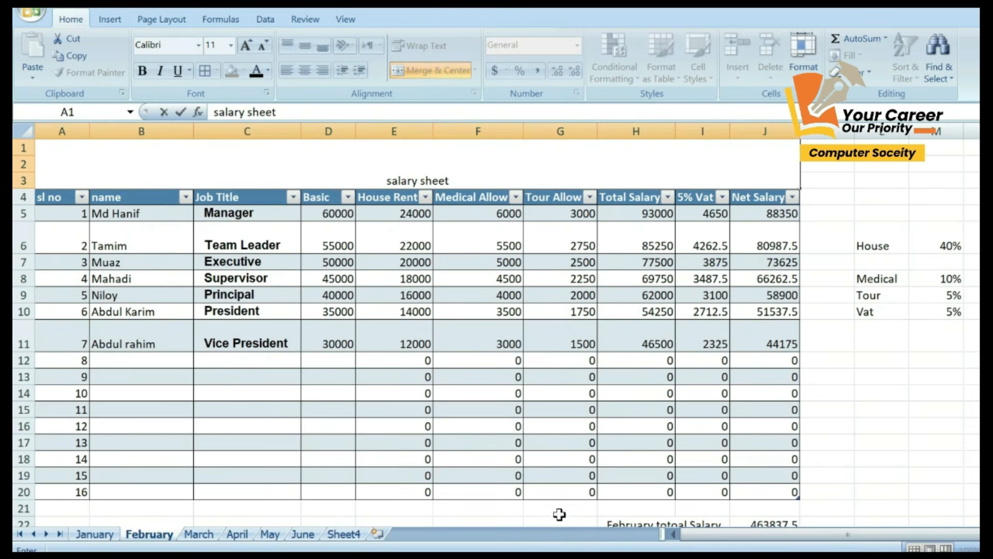
pyautogui.click(544, 411)
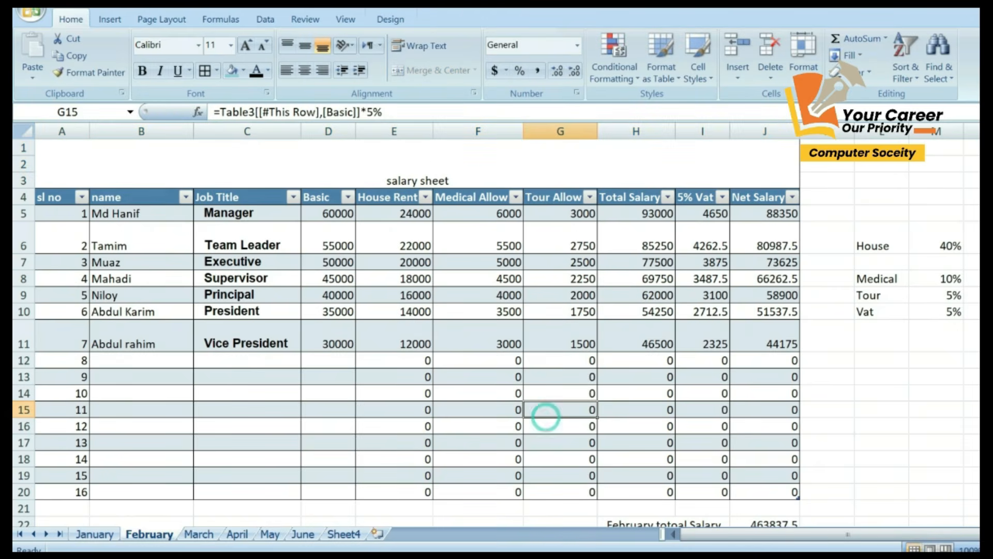
# Set the font size of the title in A1 to 48.
pyautogui.click(422, 165)
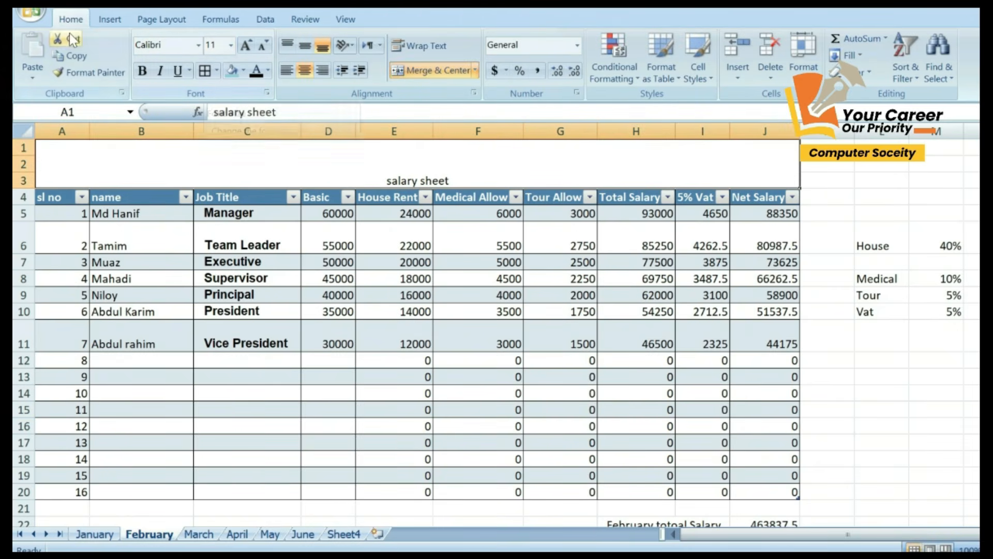
pyautogui.click(231, 46)
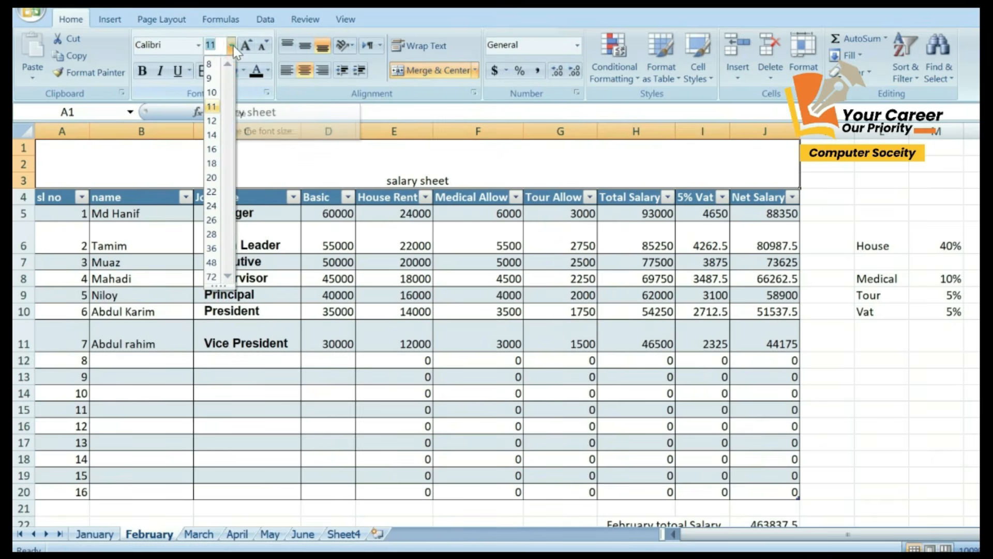
pyautogui.click(217, 269)
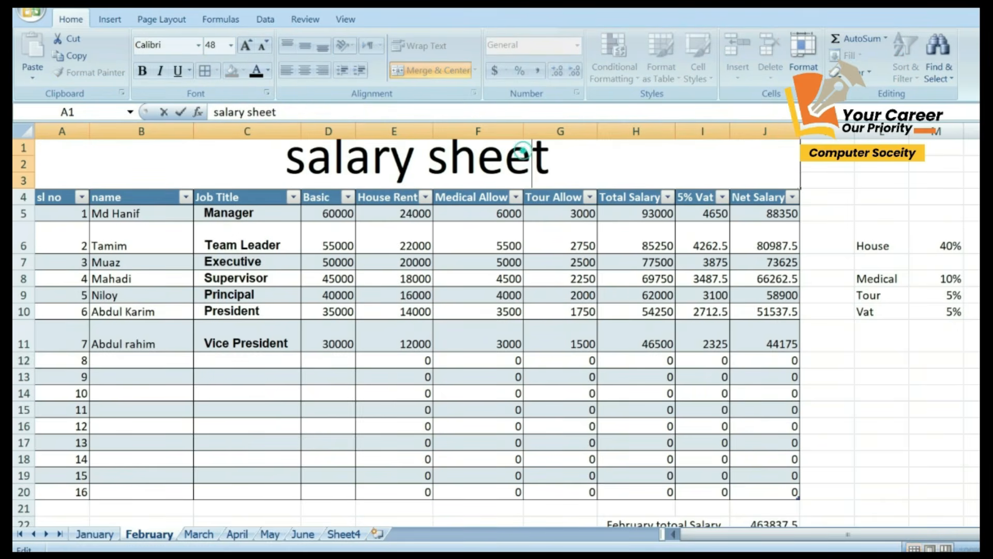
pyautogui.click(972, 197)
# Capitalize the title in A1 as "Salary sheet" and set its font size to 36.
pyautogui.click(453, 161)
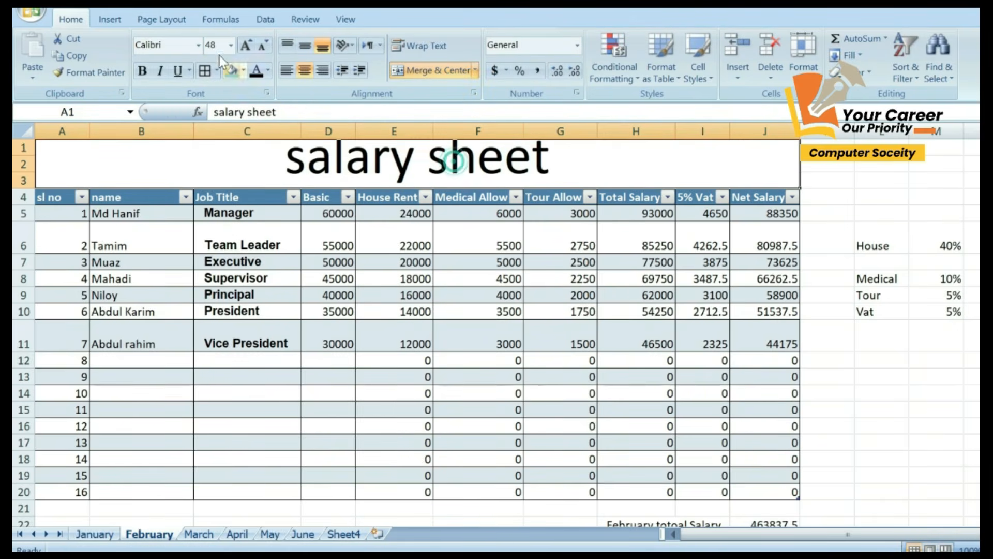
pyautogui.doubleClick(453, 162)
pyautogui.moveTo(321, 167); pyautogui.dragTo(337, 167)
pyautogui.write('S')
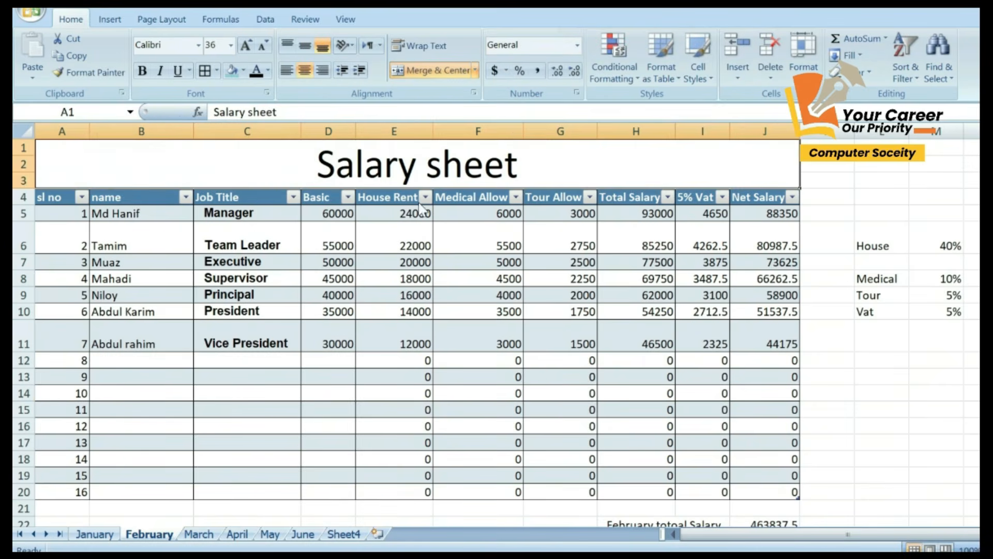
pyautogui.click(362, 389)
# Fill the merged title cell A1 with a medium blue theme color.
pyautogui.click(331, 150)
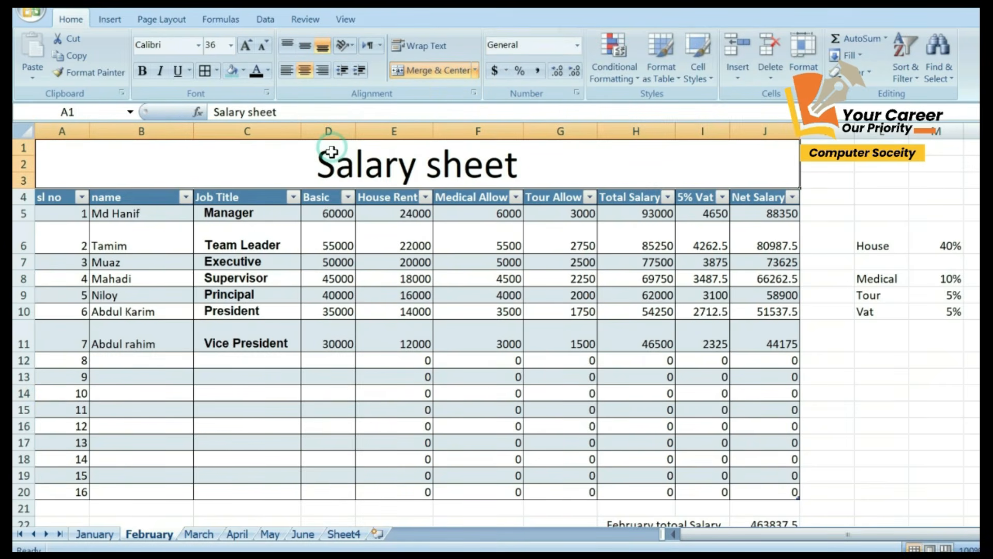
pyautogui.click(244, 70)
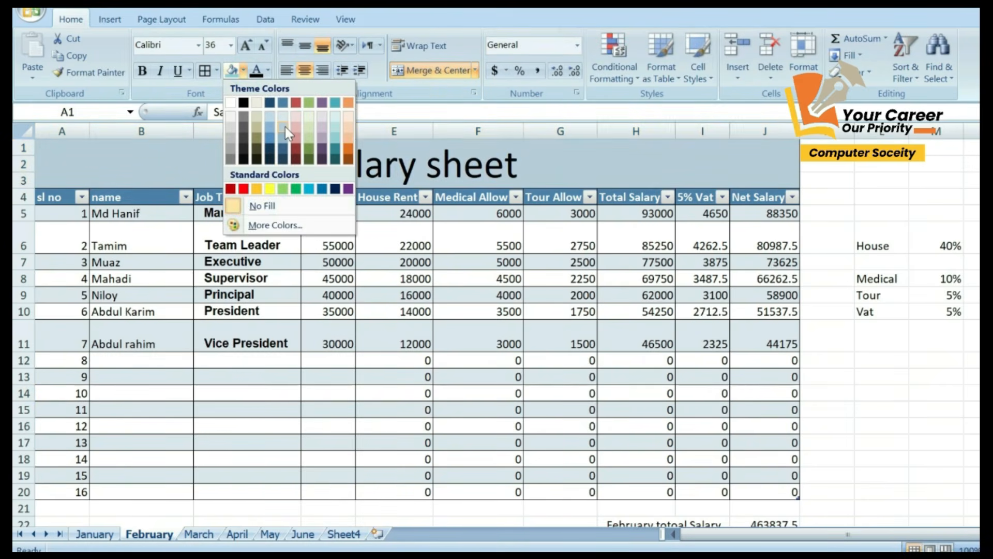
pyautogui.click(610, 296)
pyautogui.click(399, 366)
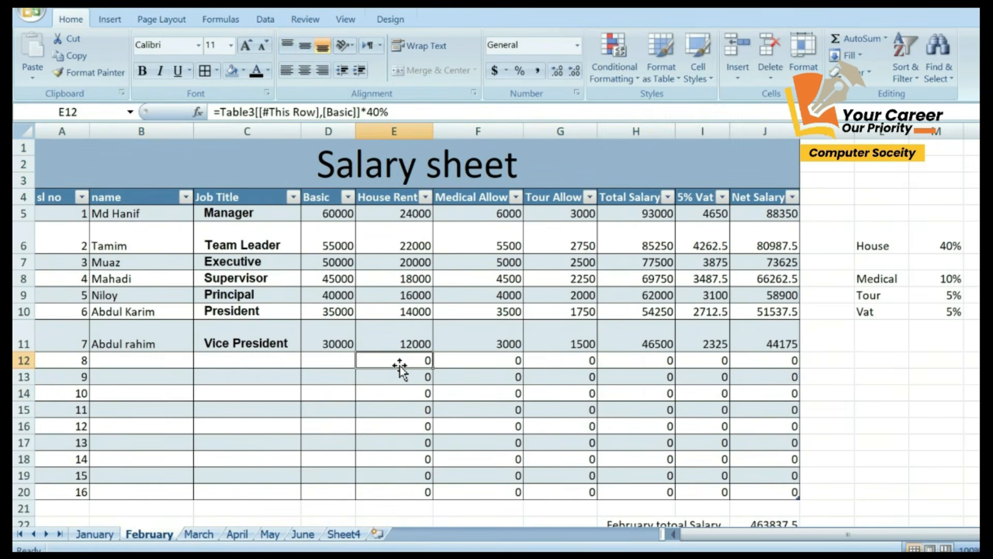